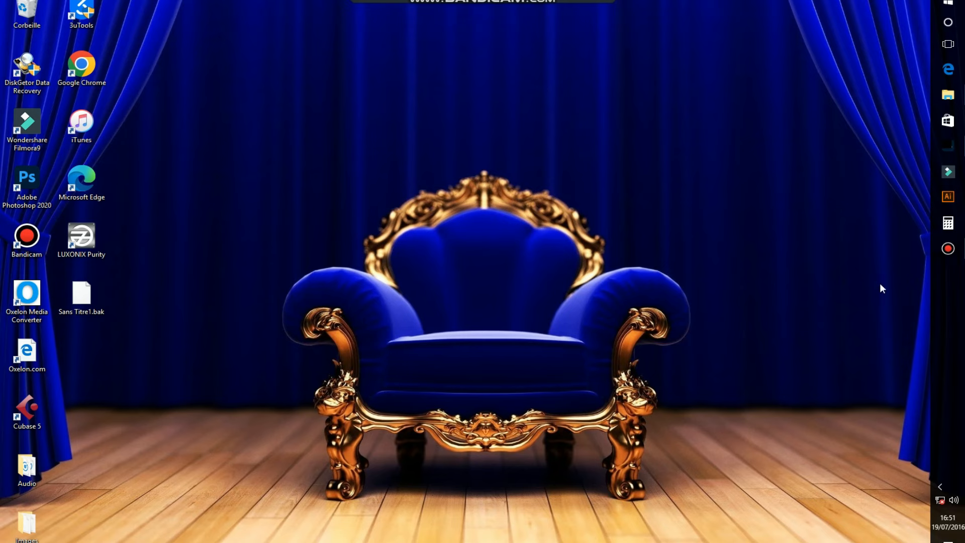
# Look over the source images in the montage folder and read the poster brief in the detail text file.
pyautogui.click(955, 97)
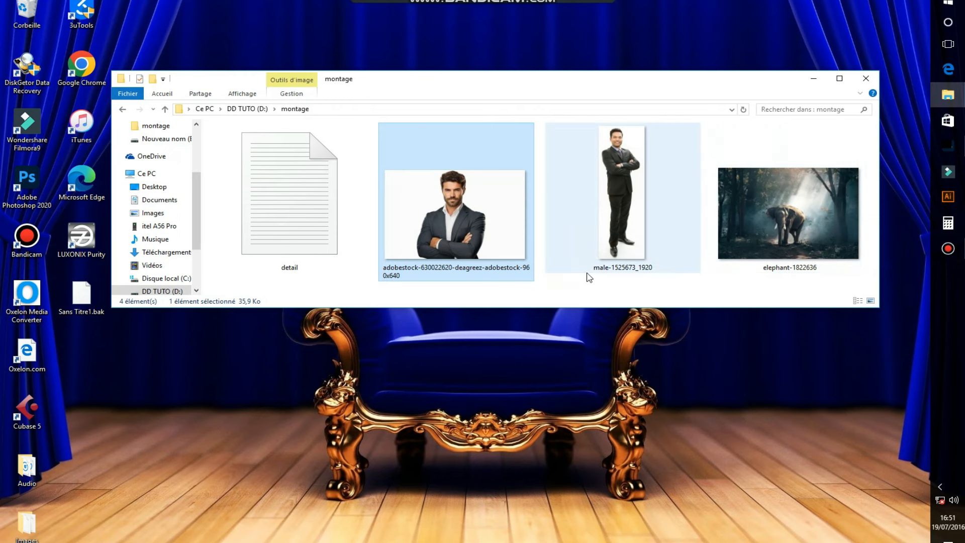
pyautogui.moveTo(537, 286); pyautogui.dragTo(812, 243)
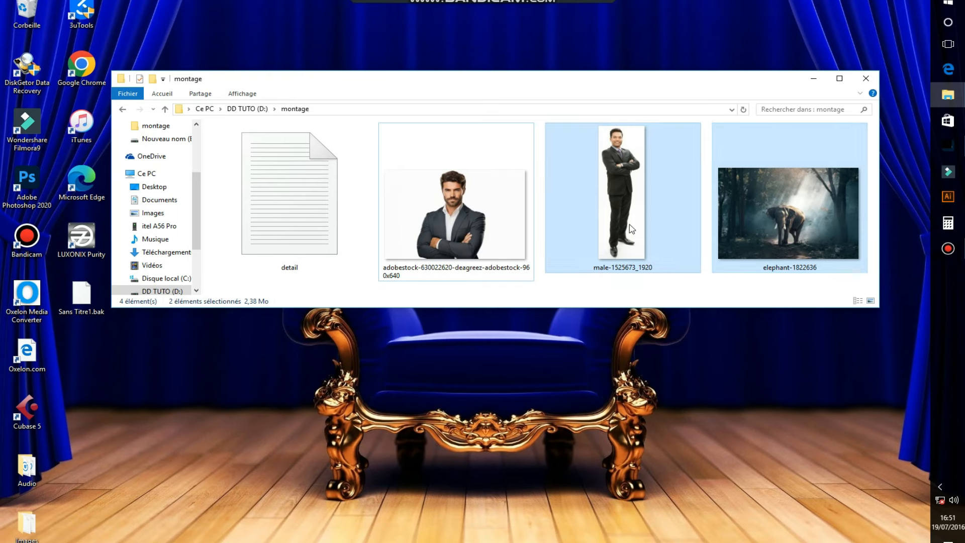
pyautogui.doubleClick(319, 229)
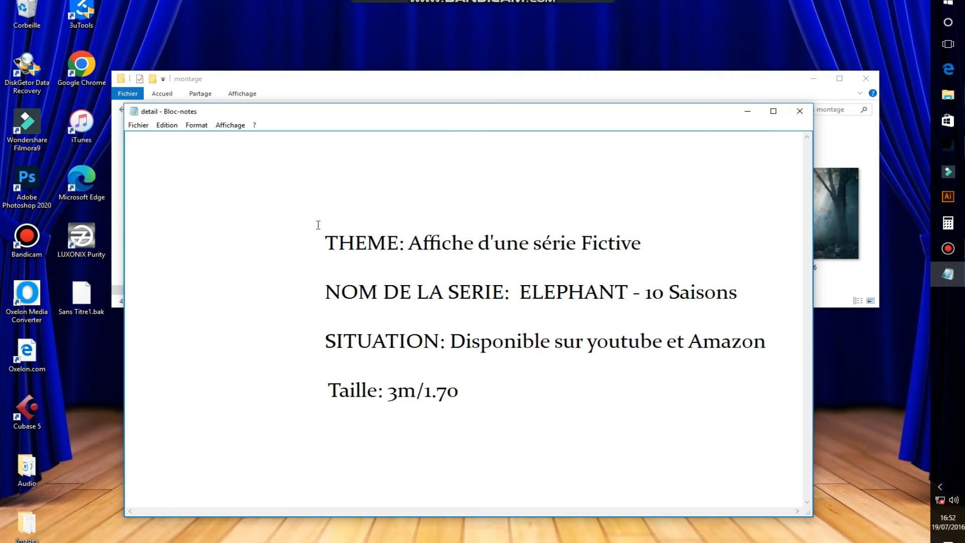
pyautogui.click(800, 111)
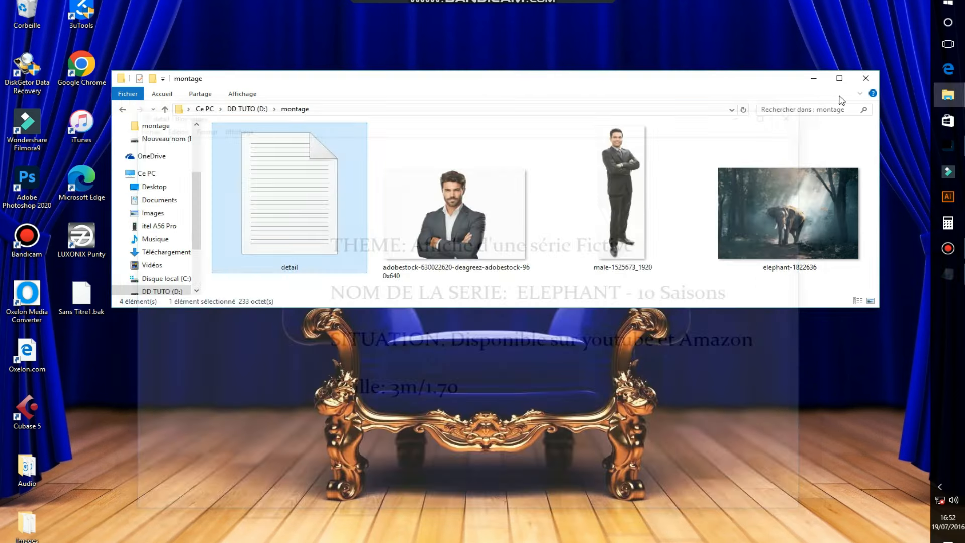
pyautogui.click(814, 78)
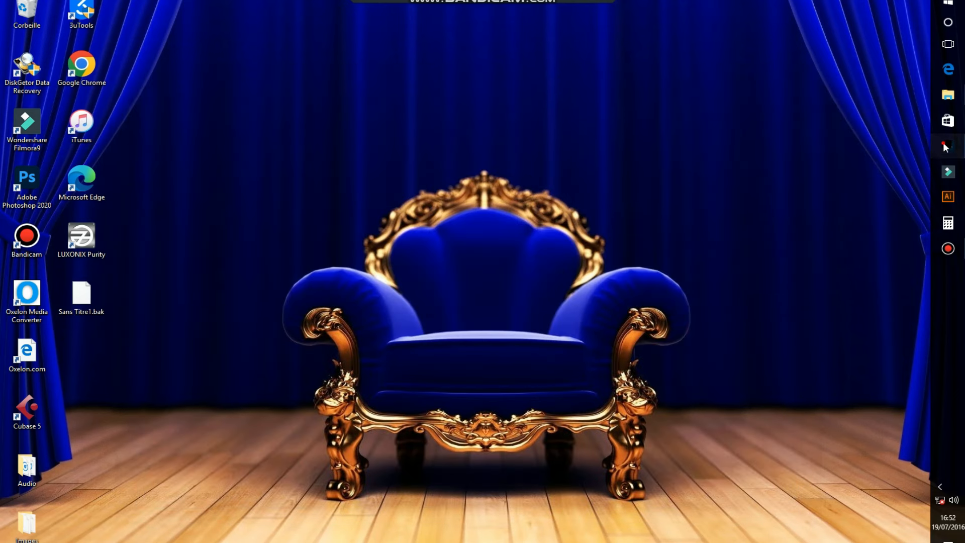
# Switch to Photoshop and start a new document.
pyautogui.click(945, 146)
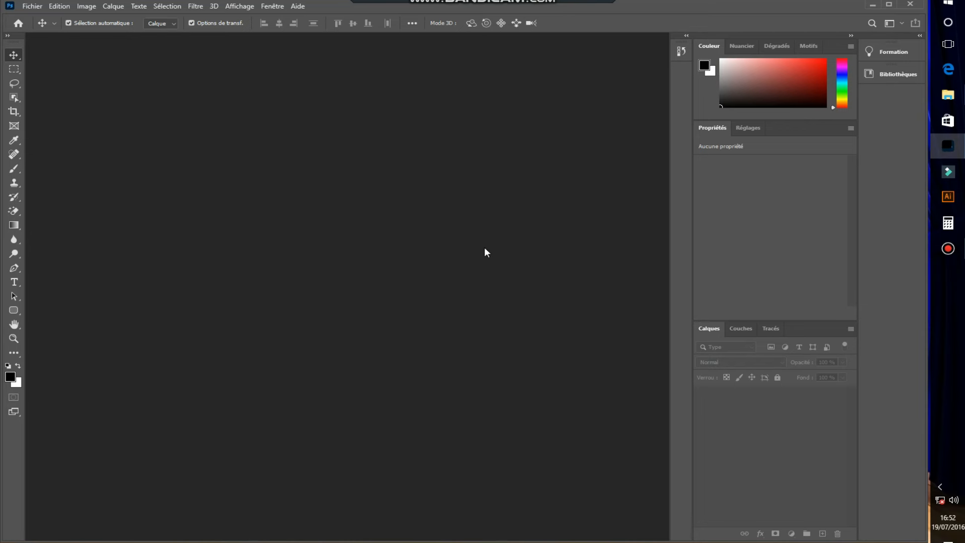
pyautogui.click(32, 7)
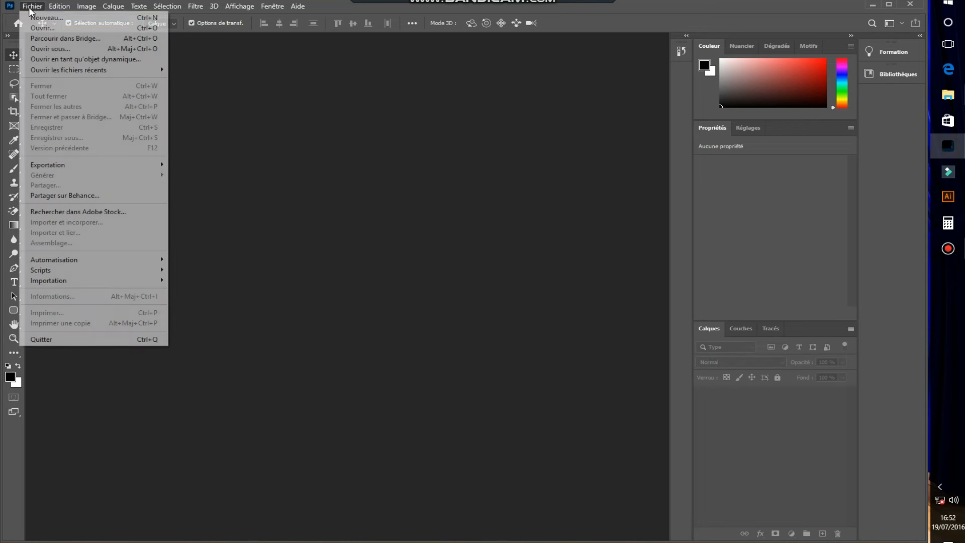
pyautogui.click(38, 23)
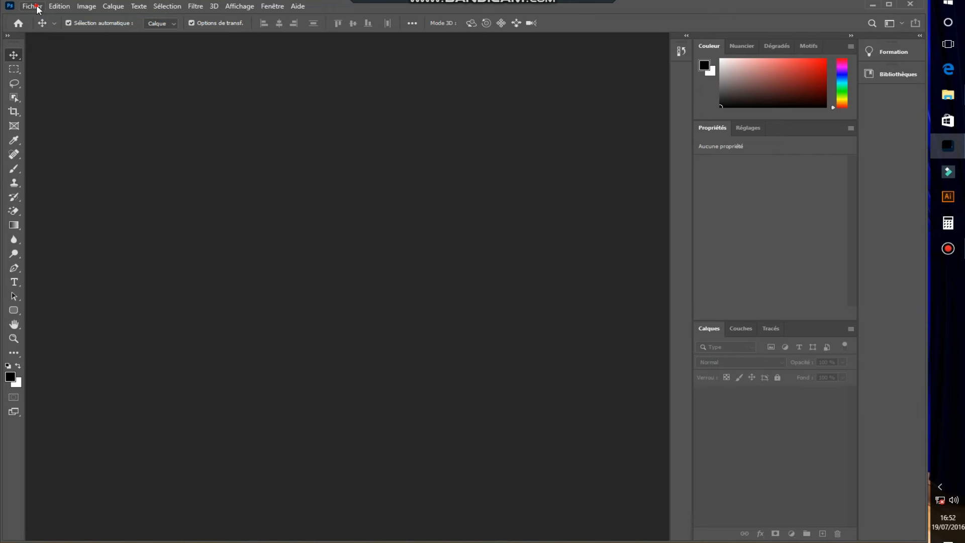
pyautogui.click(32, 7)
pyautogui.click(40, 23)
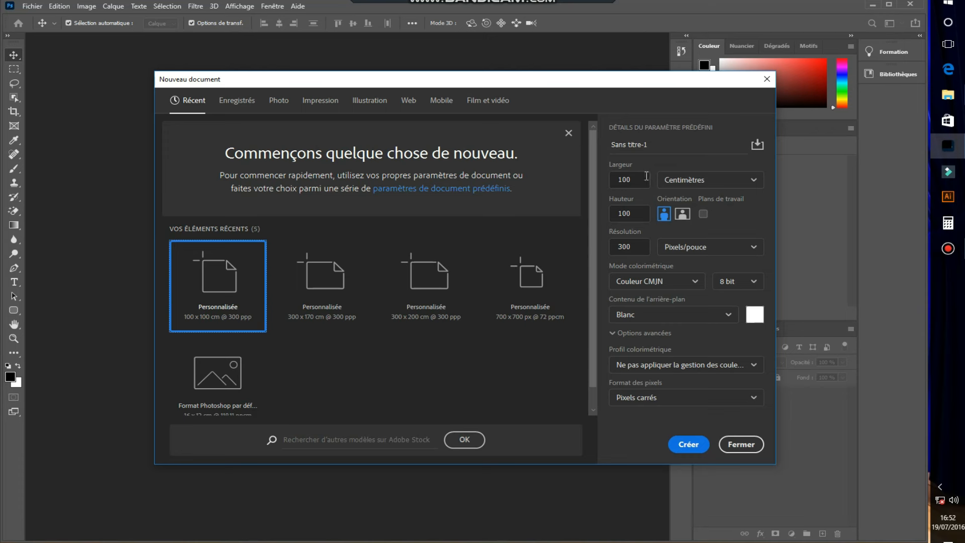
# Set the new document's width to 300 and its height to 170 centimetres.
pyautogui.moveTo(644, 180); pyautogui.dragTo(612, 179)
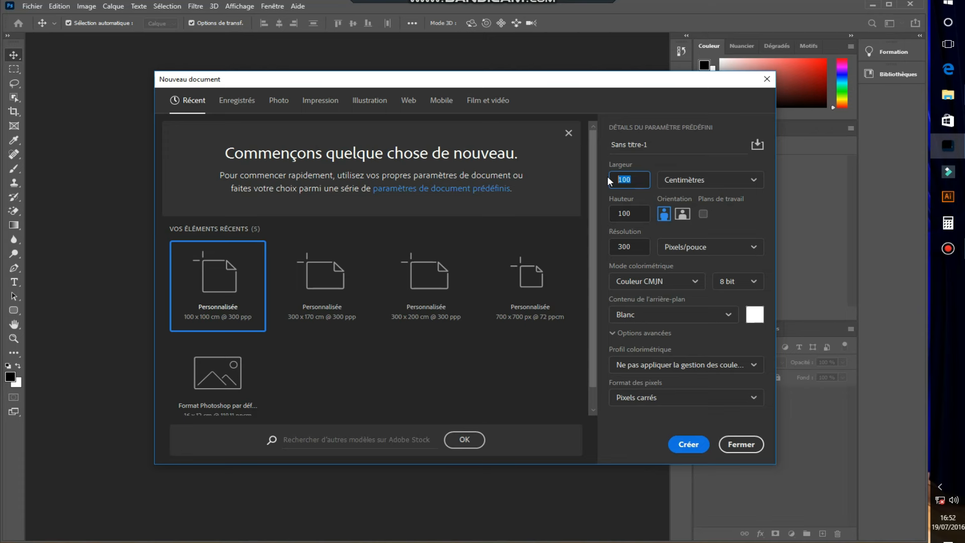
pyautogui.write('300')
pyautogui.click(637, 214)
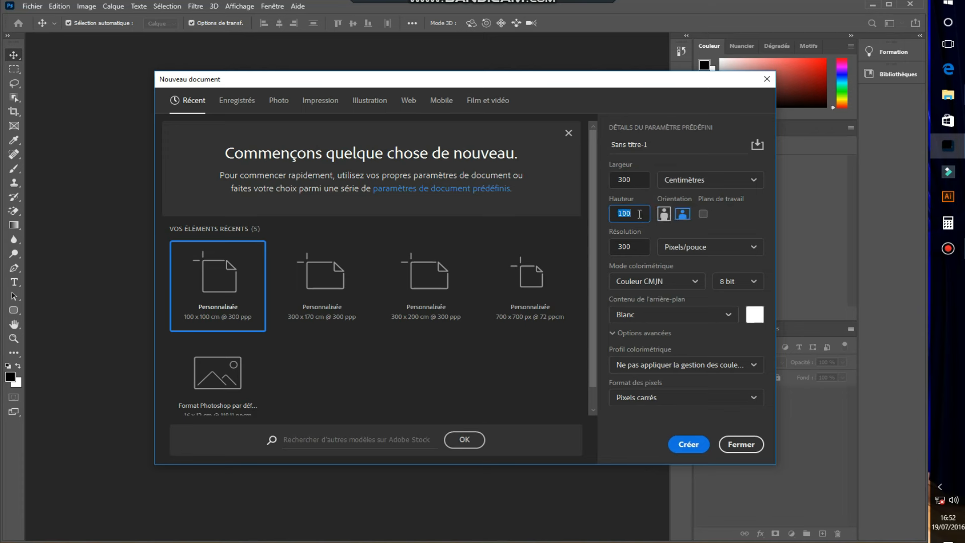
pyautogui.write('170')
# Bring up the calculator beside the document settings, and set the document's width to 100 centimetres.
pyautogui.click(947, 223)
pyautogui.moveTo(550, 96); pyautogui.dragTo(378, 109)
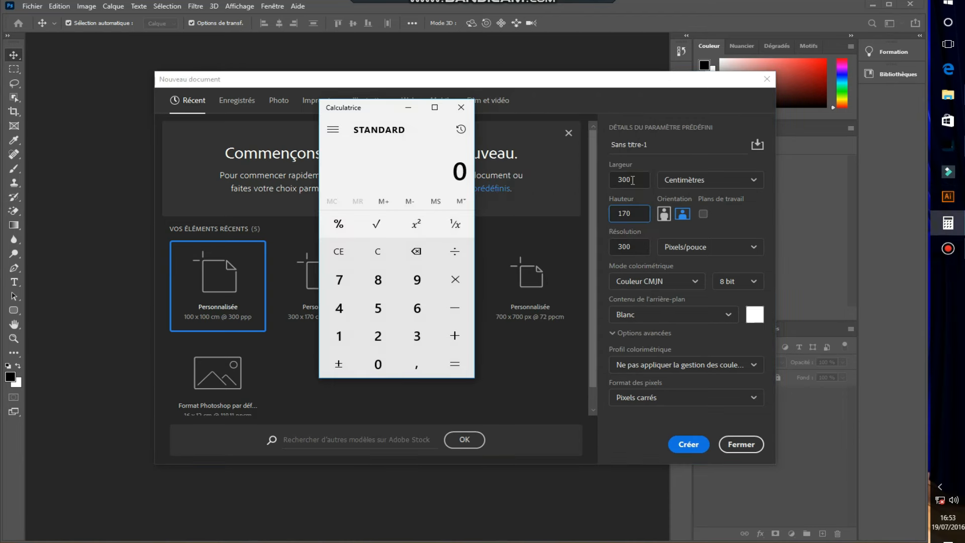
pyautogui.click(632, 180)
pyautogui.doubleClick(632, 181)
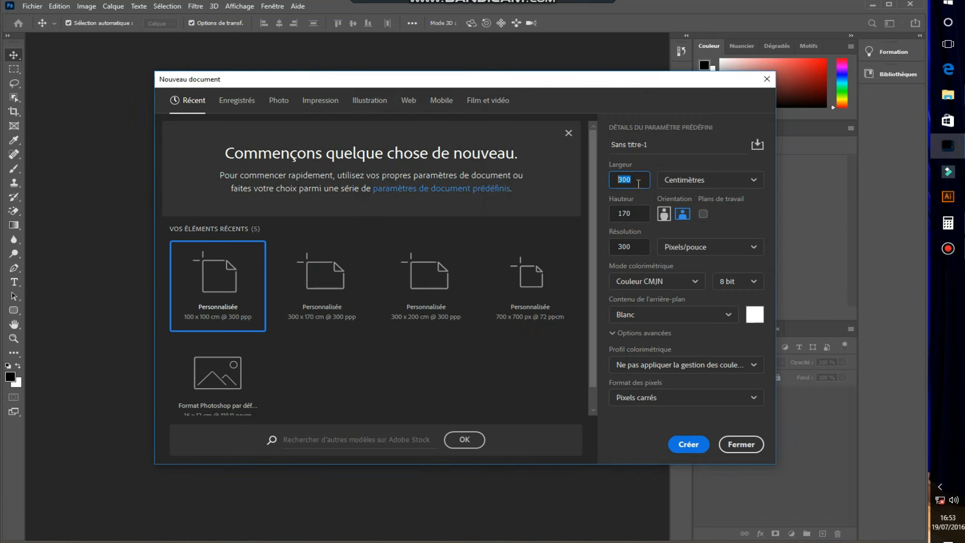
pyautogui.write('100')
# Calculate one third of the 170 cm height in the calculator by dividing 170 by 3.
pyautogui.click(624, 213)
pyautogui.doubleClick(624, 214)
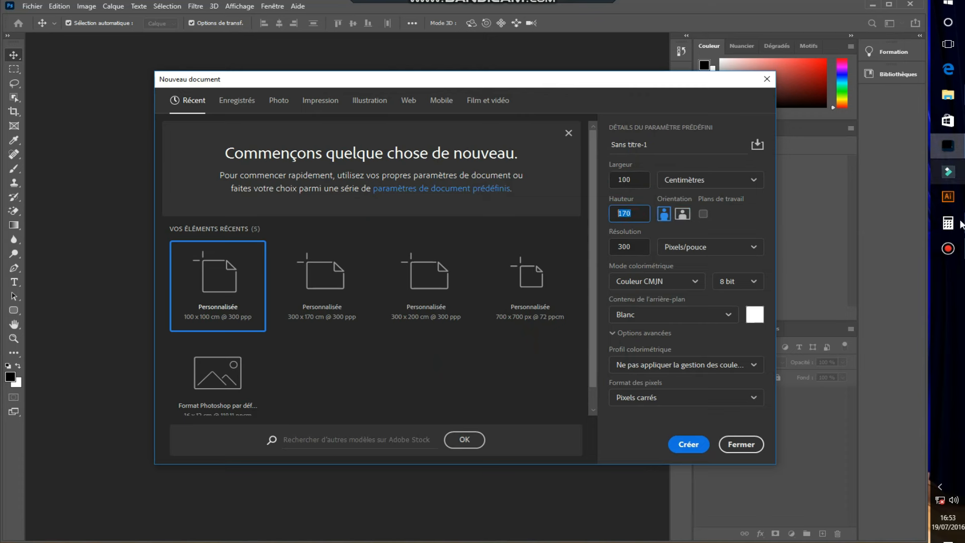
pyautogui.click(948, 223)
pyautogui.click(339, 336)
pyautogui.click(339, 279)
pyautogui.click(378, 364)
pyautogui.click(455, 251)
pyautogui.click(417, 337)
pyautogui.click(455, 364)
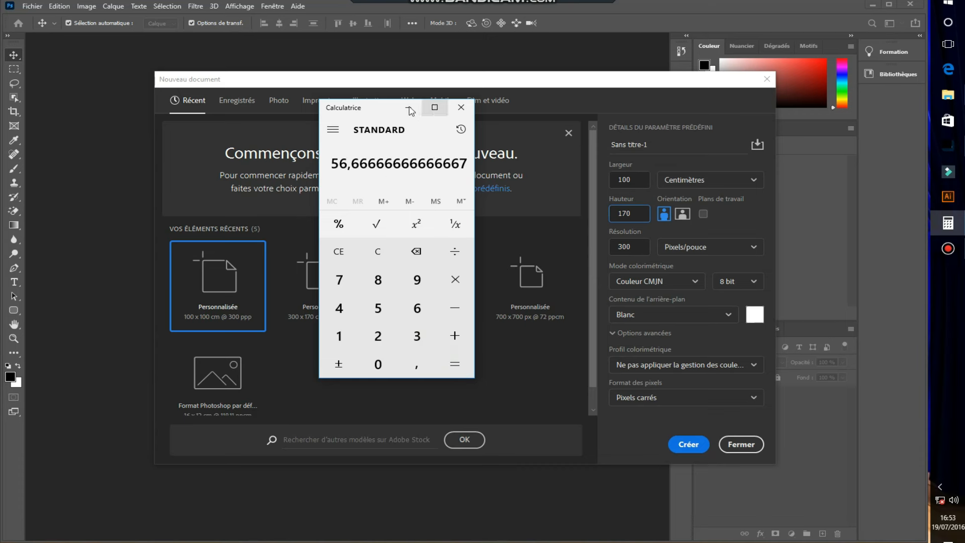
pyautogui.click(408, 107)
# Set the new document's height to 56,66 centimetres.
pyautogui.press('Tab')
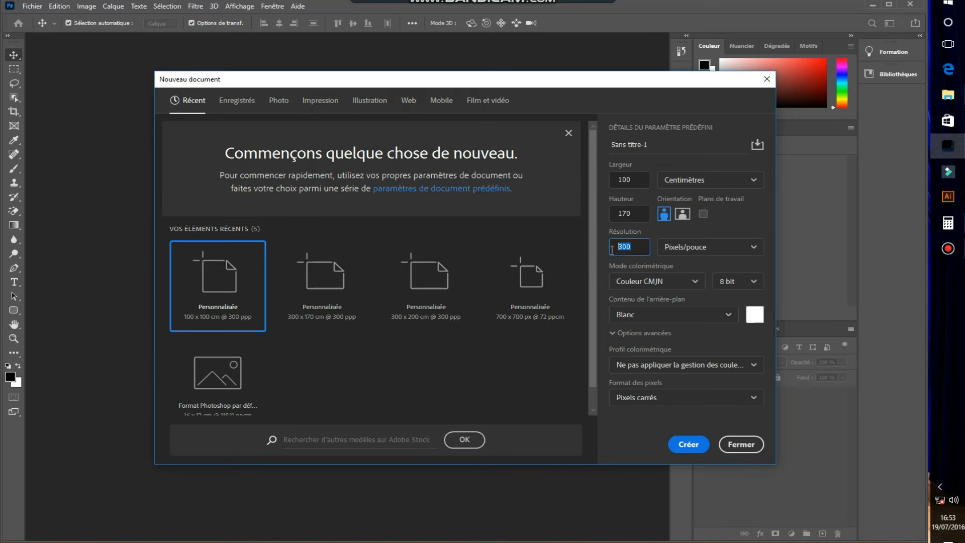
pyautogui.write('56.66')
pyautogui.moveTo(641, 247); pyautogui.dragTo(590, 254)
pyautogui.rightClick(625, 245)
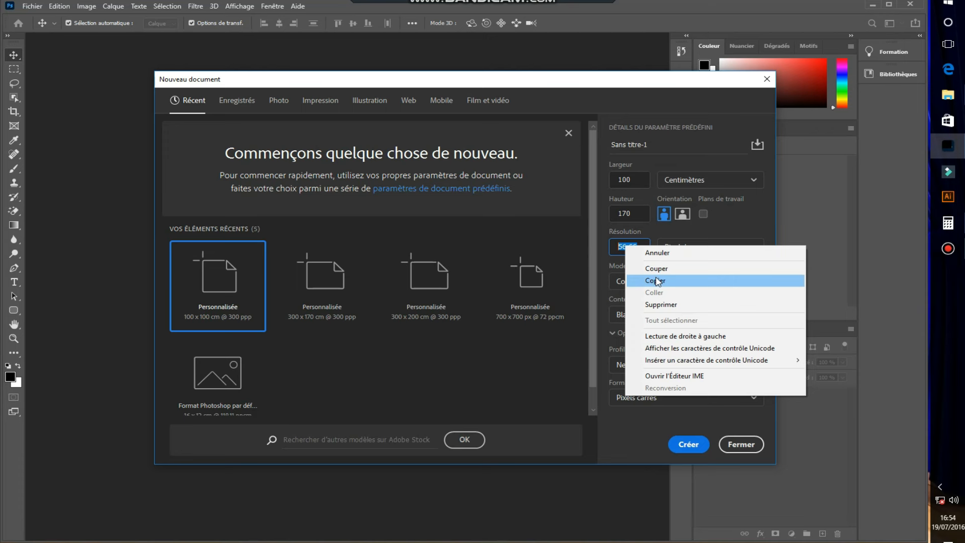
pyautogui.click(657, 281)
pyautogui.doubleClick(626, 213)
pyautogui.rightClick(625, 216)
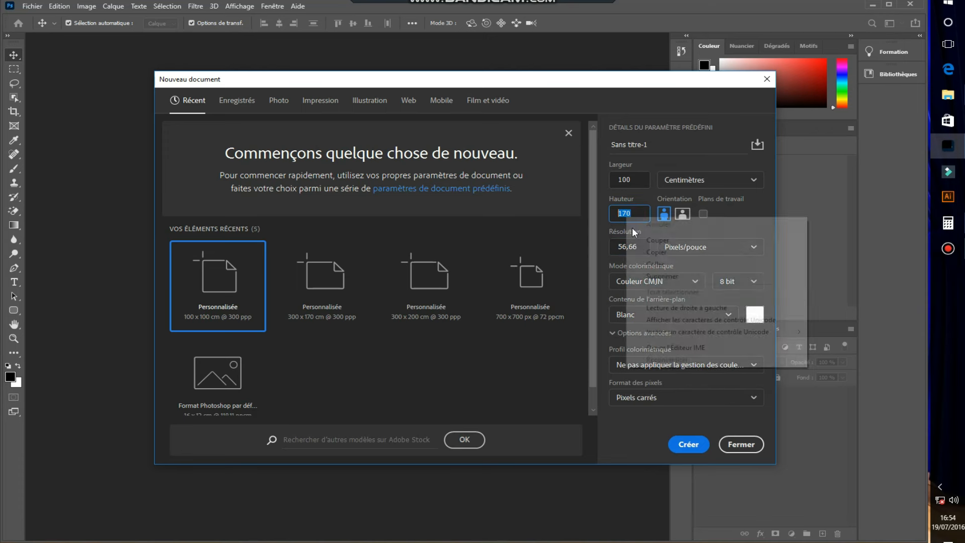
pyautogui.click(656, 265)
# Set the resolution to 300 pixels per inch and create the document.
pyautogui.moveTo(642, 246); pyautogui.dragTo(582, 253)
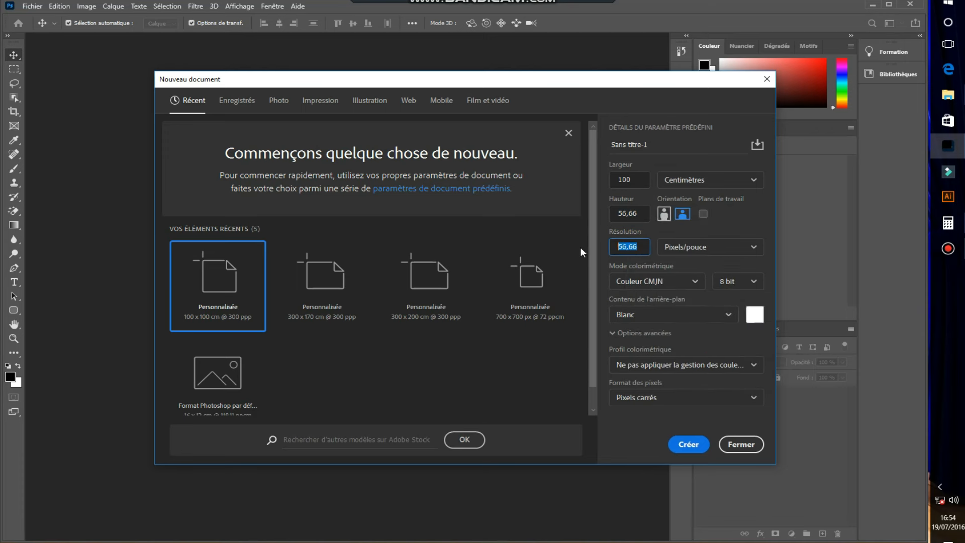
pyautogui.write('300')
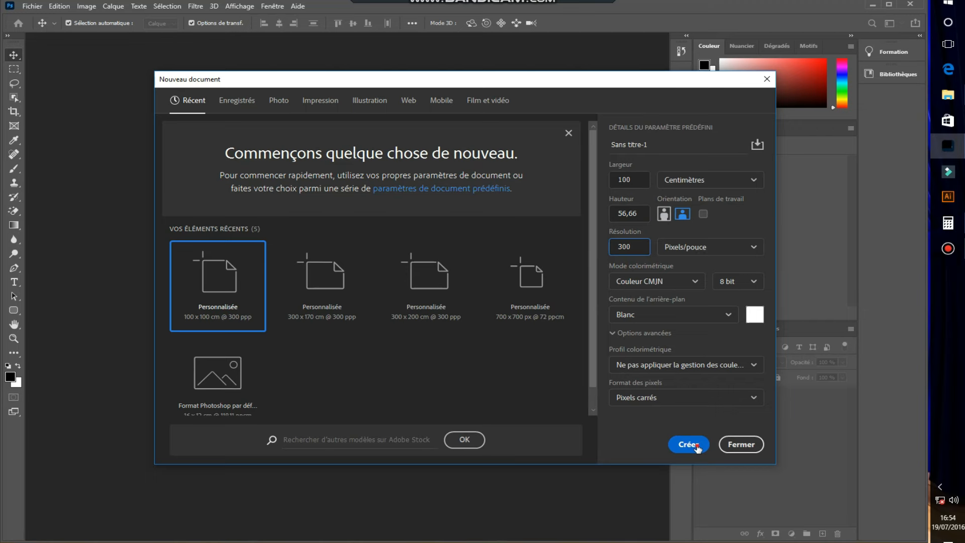
pyautogui.click(698, 447)
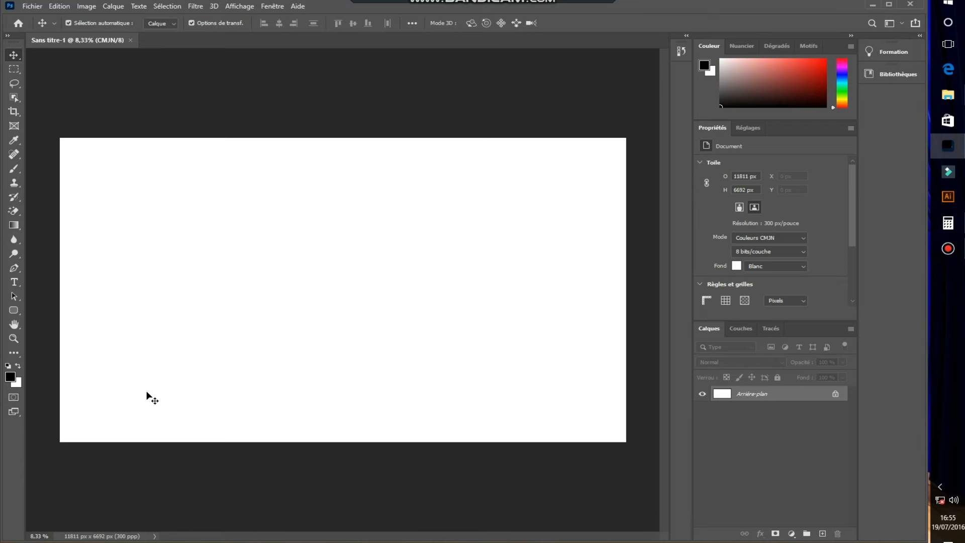
# Create a second new document measuring 700 by 700 pixels.
pyautogui.click(32, 7)
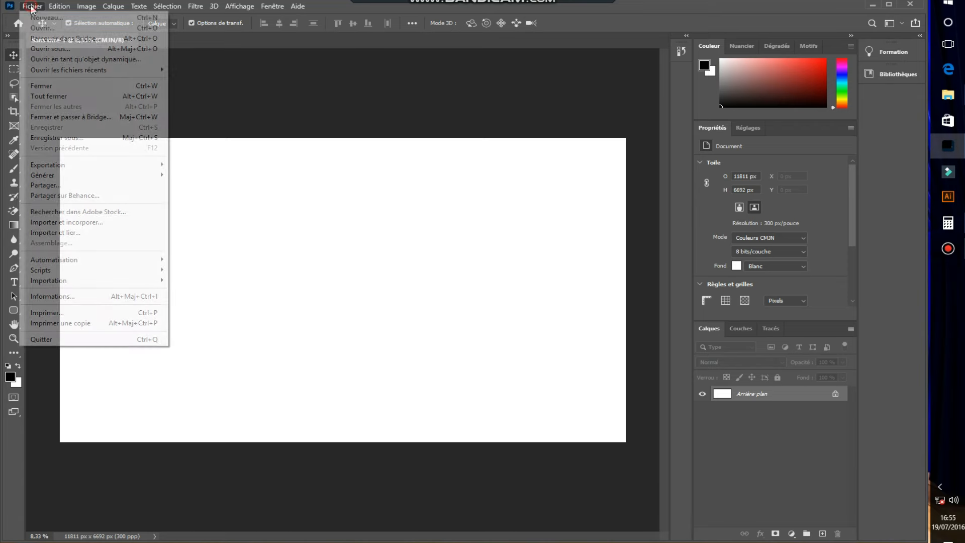
pyautogui.click(34, 18)
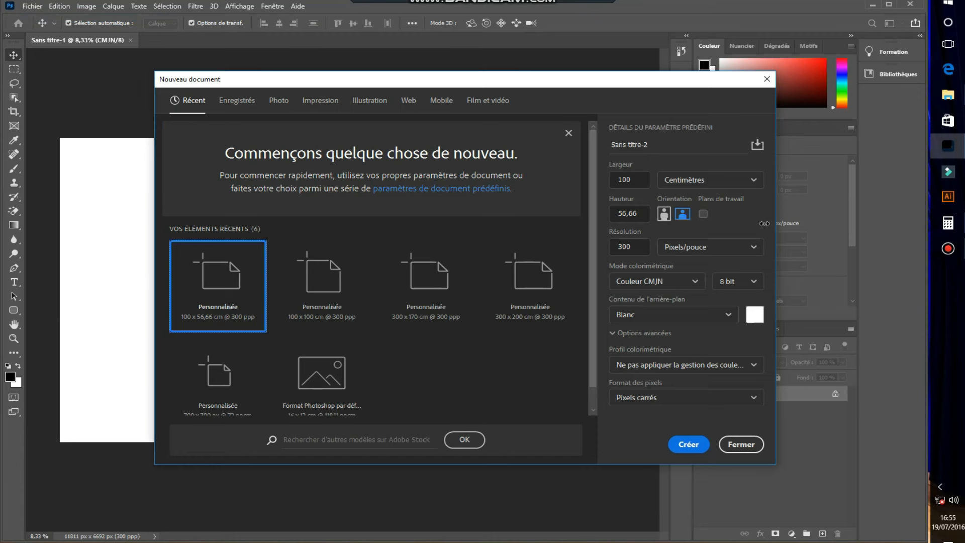
pyautogui.click(754, 182)
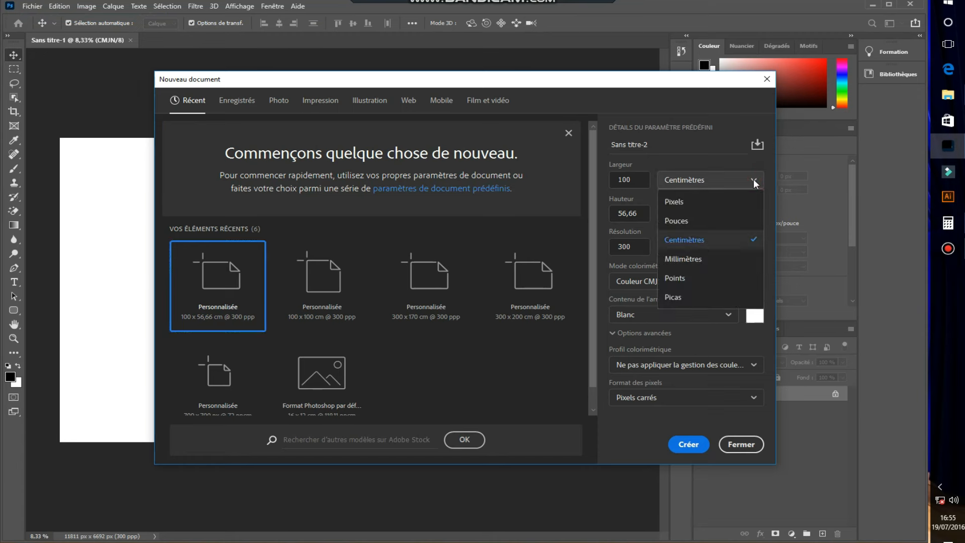
pyautogui.click(674, 201)
pyautogui.doubleClick(639, 180)
pyautogui.write('700')
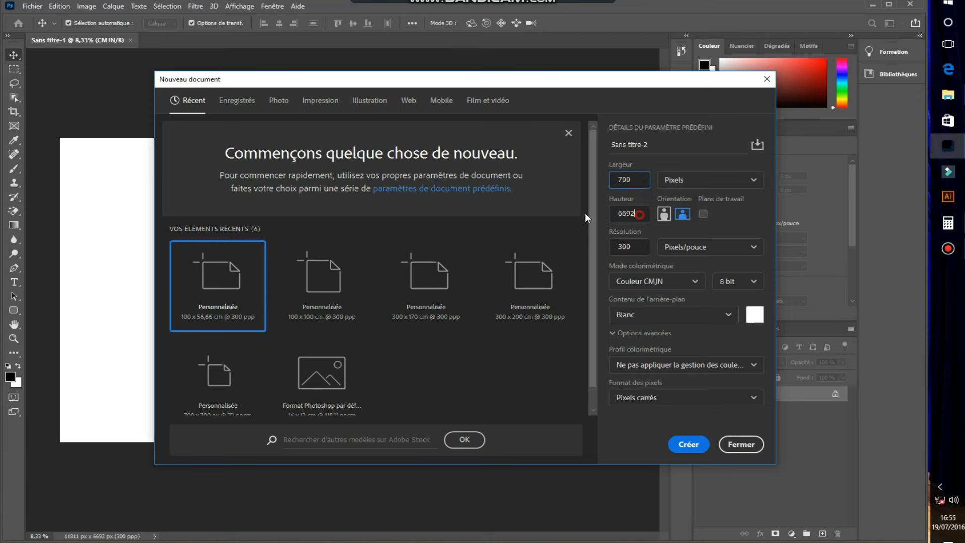
pyautogui.press('Tab')
pyautogui.write('700')
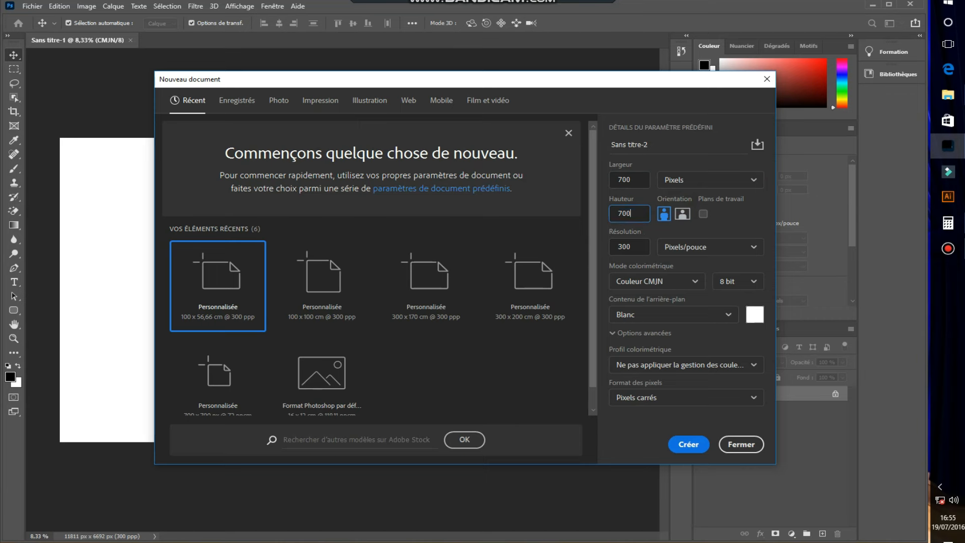
pyautogui.click(688, 444)
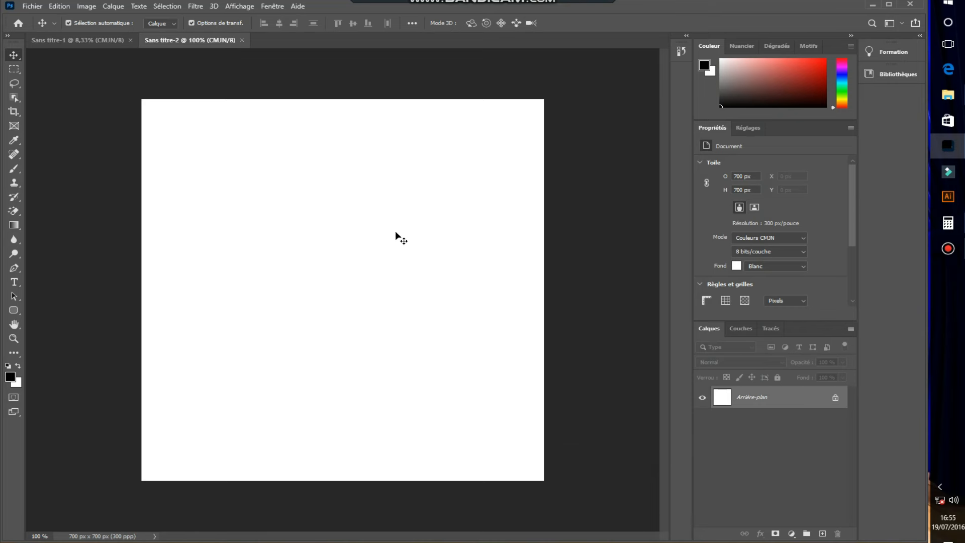
# Place the adobestock photo of the bearded man from the montage folder into the square document and hide the background layer.
pyautogui.click(948, 97)
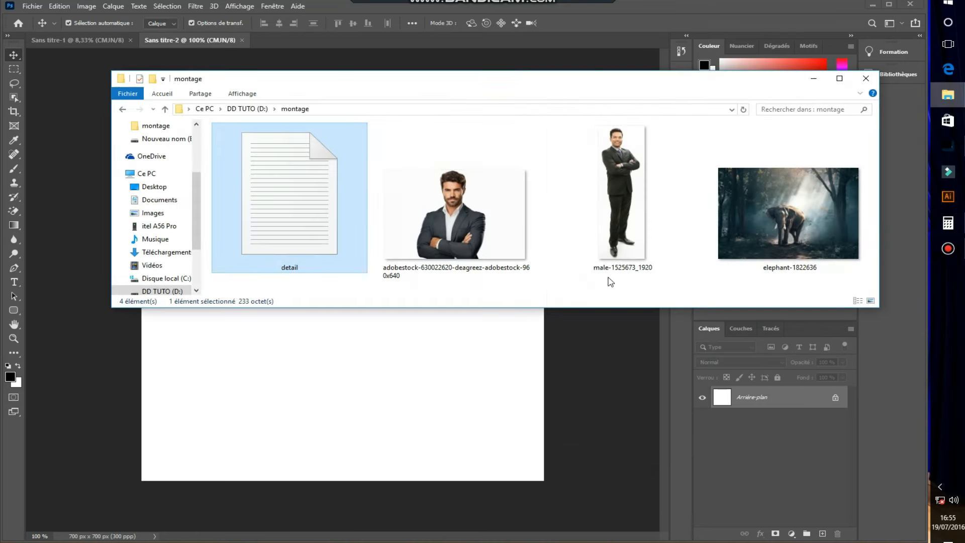
pyautogui.moveTo(456, 223); pyautogui.dragTo(338, 389)
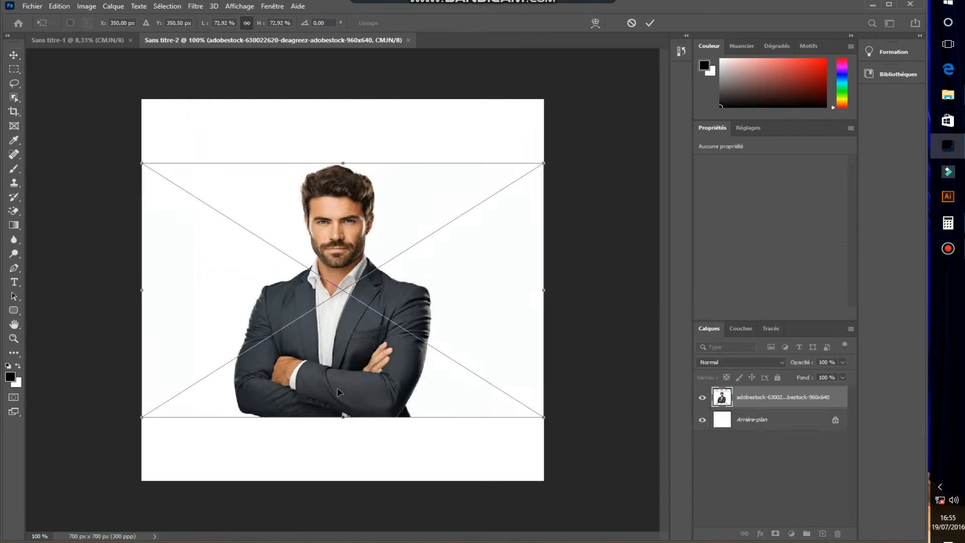
pyautogui.click(652, 24)
pyautogui.moveTo(420, 335)
pyautogui.mouseDown()
pyautogui.moveTo(415, 319)
pyautogui.moveTo(420, 334)
pyautogui.mouseUp()
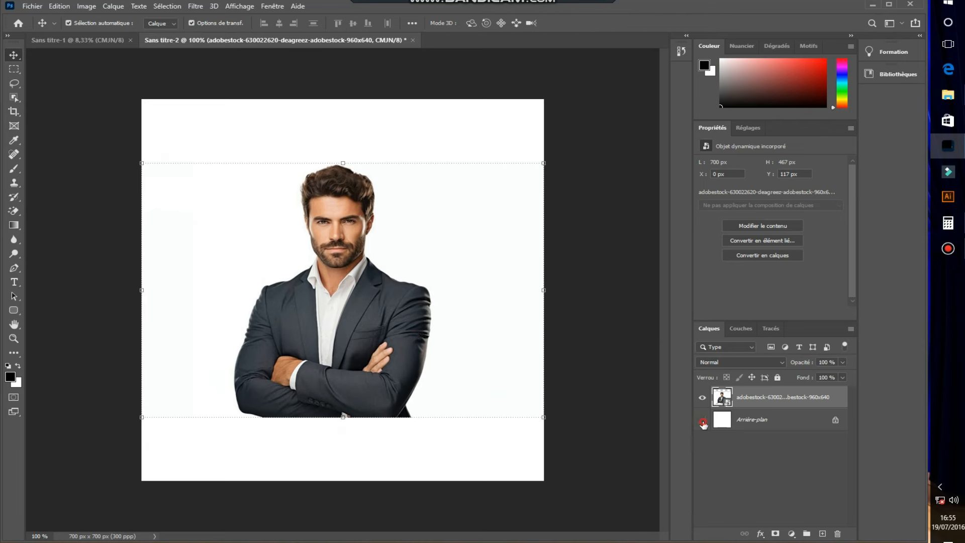
pyautogui.click(703, 420)
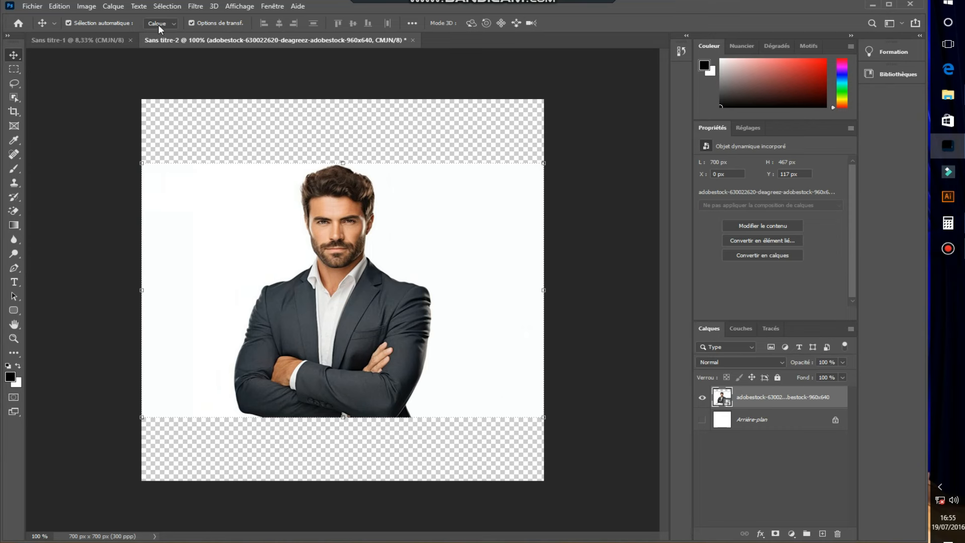
# Isolate the bearded man on his own layer with Select Subject and delete the original photo layer.
pyautogui.click(171, 6)
pyautogui.click(184, 123)
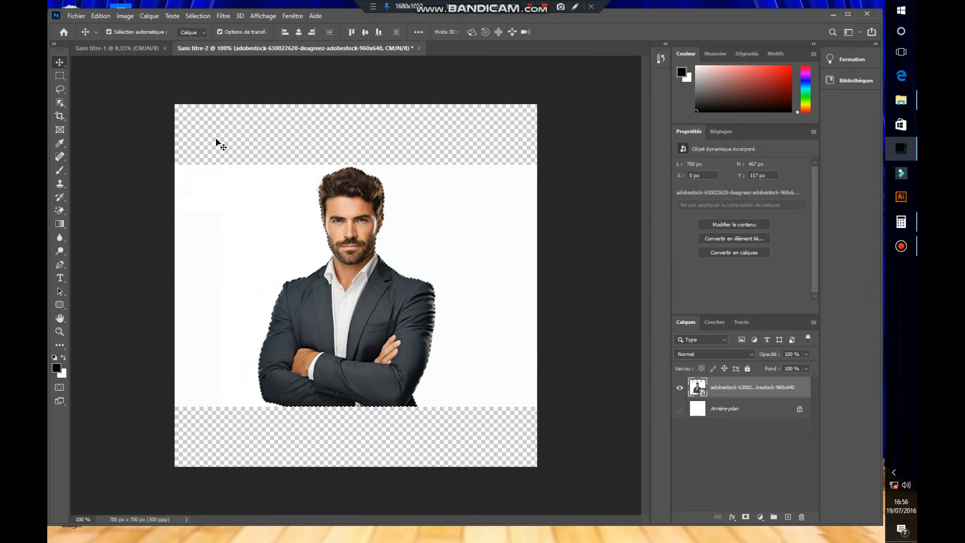
pyautogui.press('ctrl')
pyautogui.hotkey('ctrl', 'j')
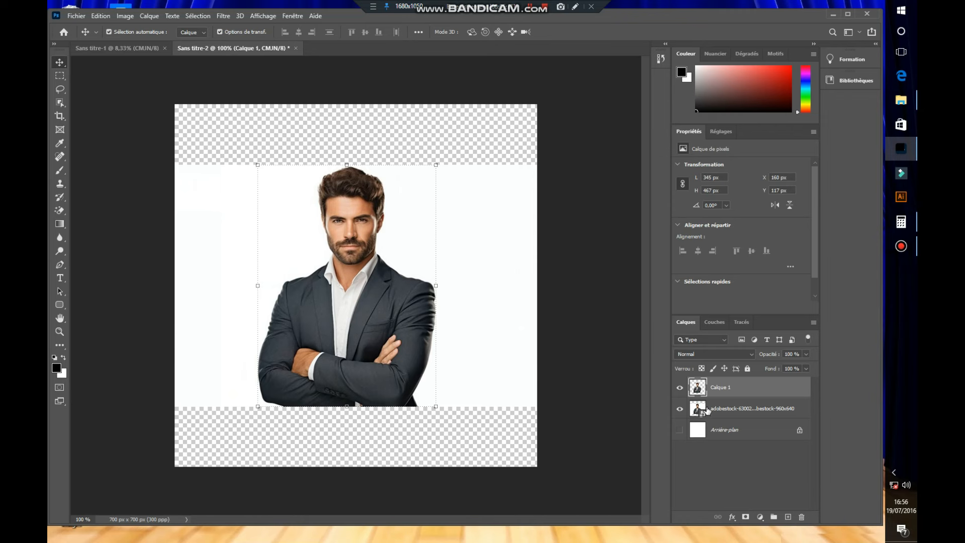
pyautogui.moveTo(722, 409); pyautogui.dragTo(804, 520)
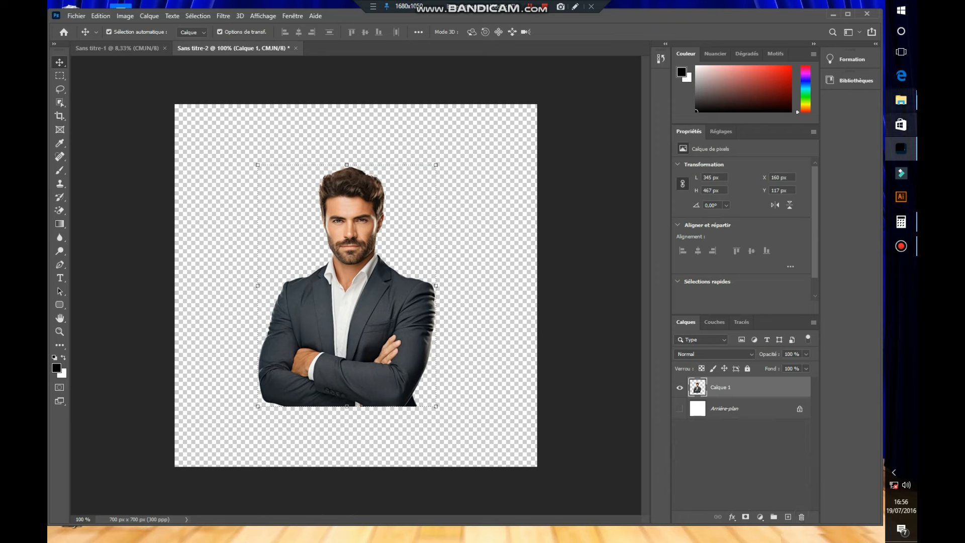
# Place the male-1525673_1920 photo of the smiling man into the square document.
pyautogui.click(901, 100)
pyautogui.moveTo(609, 213); pyautogui.dragTo(388, 390)
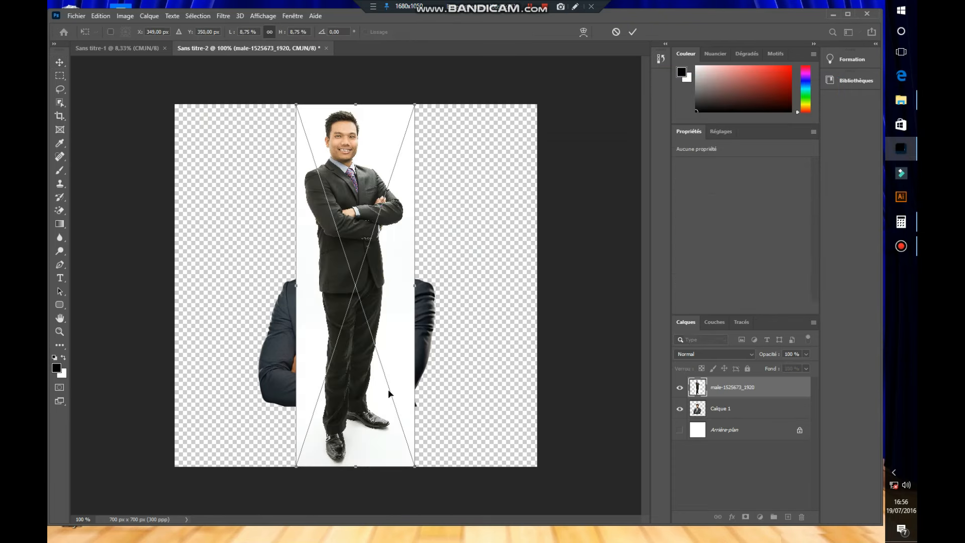
pyautogui.click(632, 32)
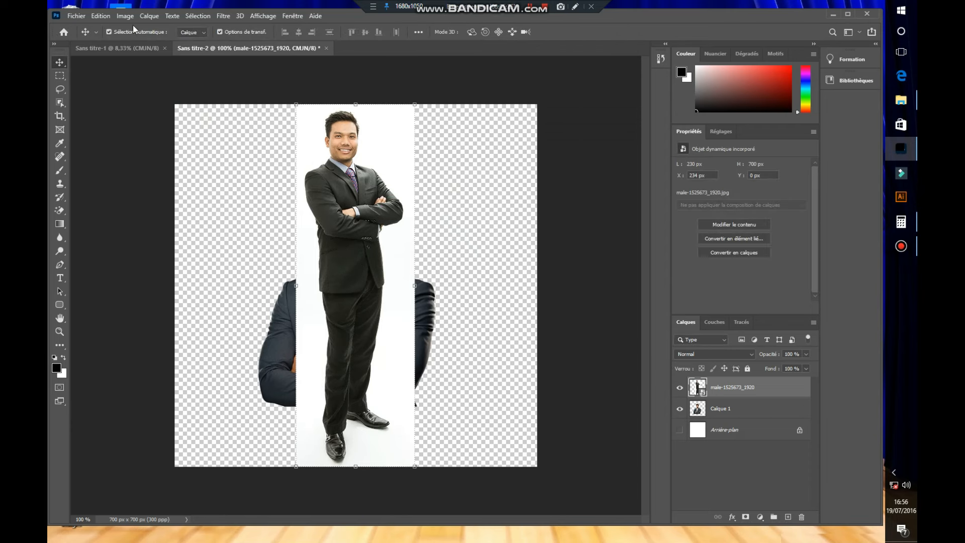
# Isolate the smiling man on his own layer with Select Subject and delete the original photo layer.
pyautogui.click(186, 18)
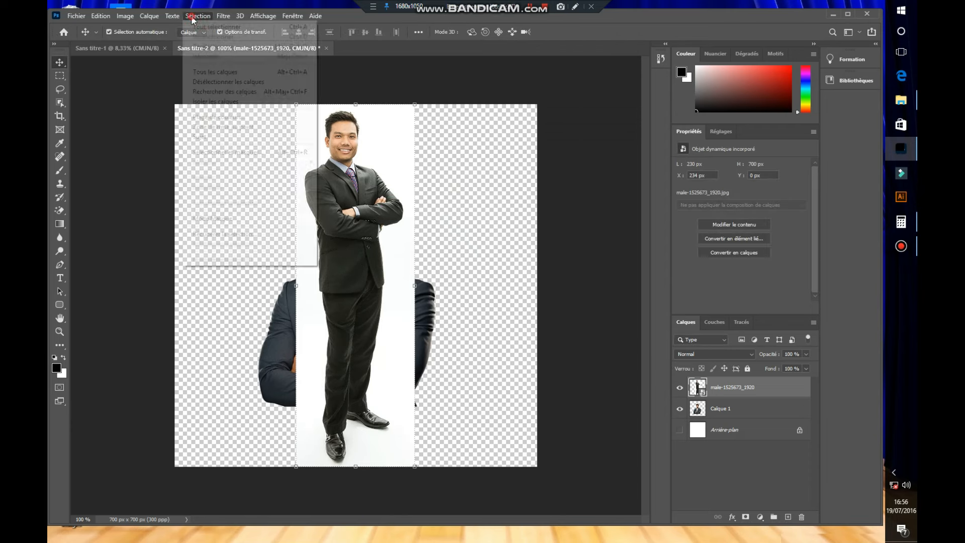
pyautogui.click(220, 138)
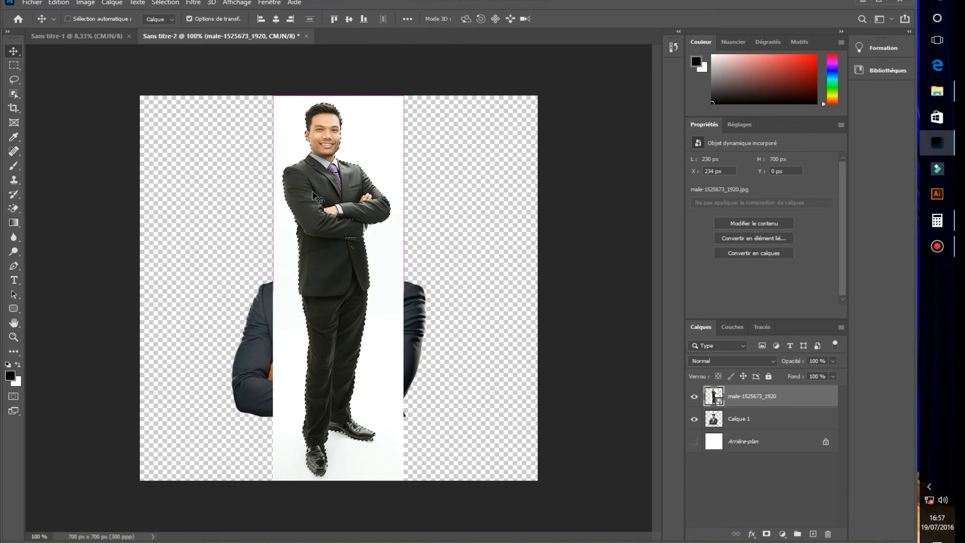
pyautogui.hotkey('ctrl', 'j')
pyautogui.hotkey('ctrl', 'd')
pyautogui.moveTo(771, 420); pyautogui.dragTo(829, 537)
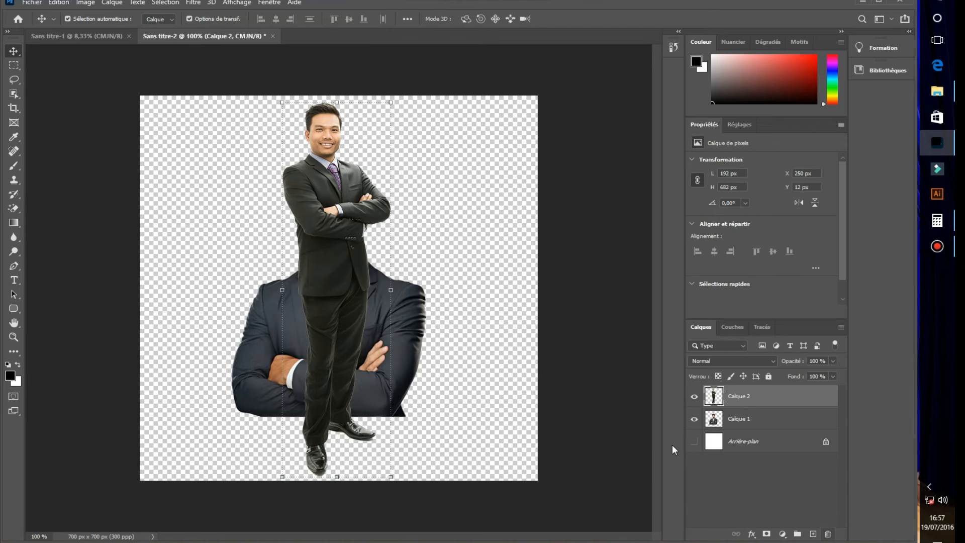
# Separate the two men on the canvas, with the smiling man at left and the bearded man at upper right.
pyautogui.moveTo(352, 197); pyautogui.dragTo(265, 209)
pyautogui.moveTo(370, 292); pyautogui.dragTo(480, 230)
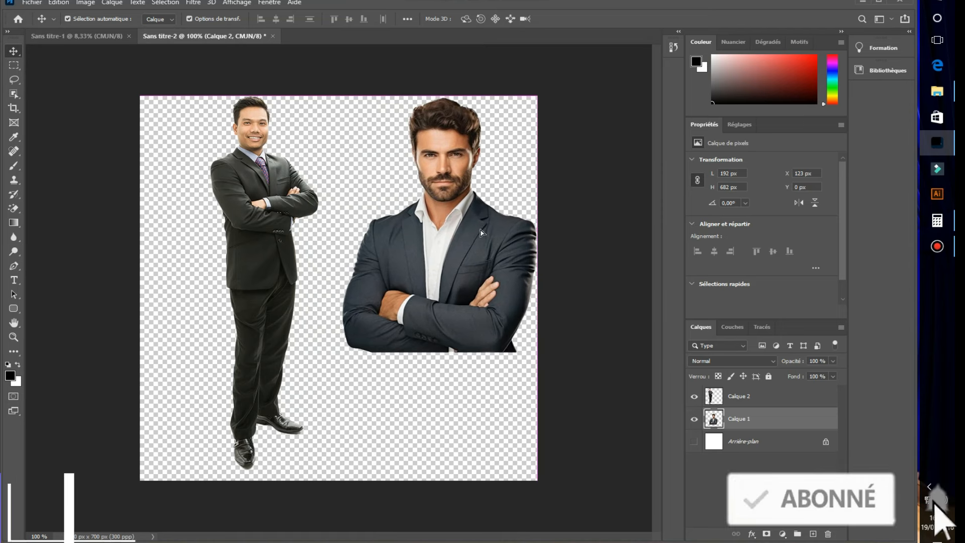
pyautogui.moveTo(290, 173); pyautogui.dragTo(291, 188)
# Copy the smiling man's upper body to a new layer with a rectangular selection and delete his full-length layer.
pyautogui.click(14, 65)
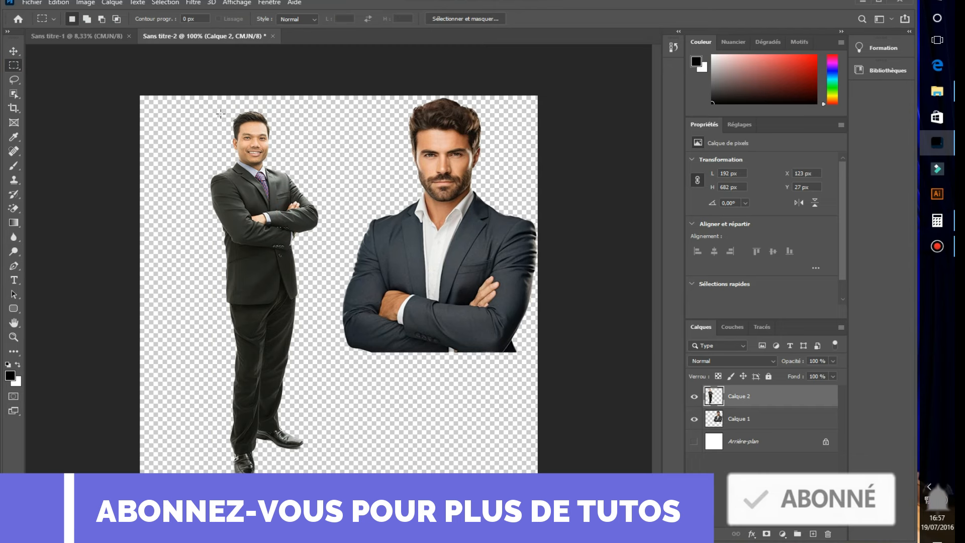
pyautogui.moveTo(174, 113); pyautogui.dragTo(318, 212)
pyautogui.moveTo(178, 102); pyautogui.dragTo(335, 250)
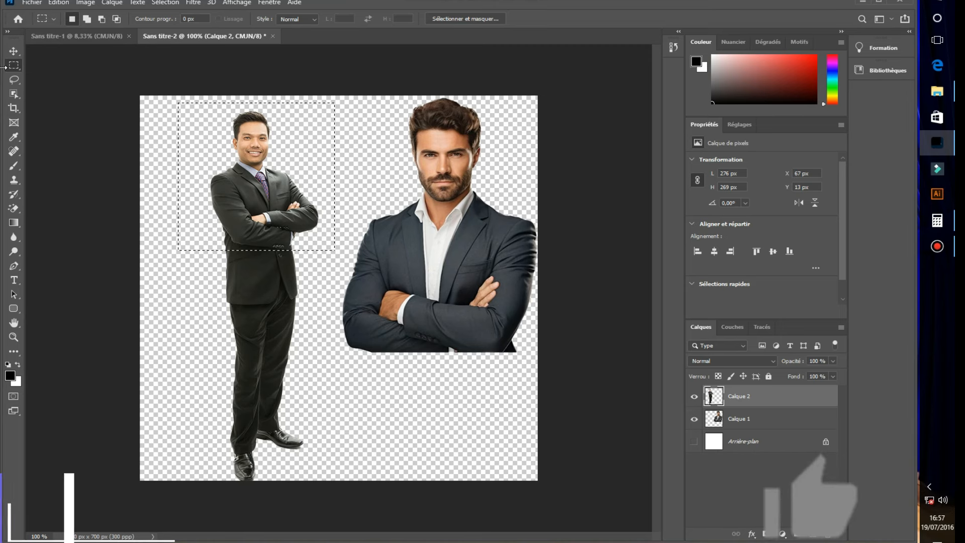
pyautogui.hotkey('ctrl', 'j')
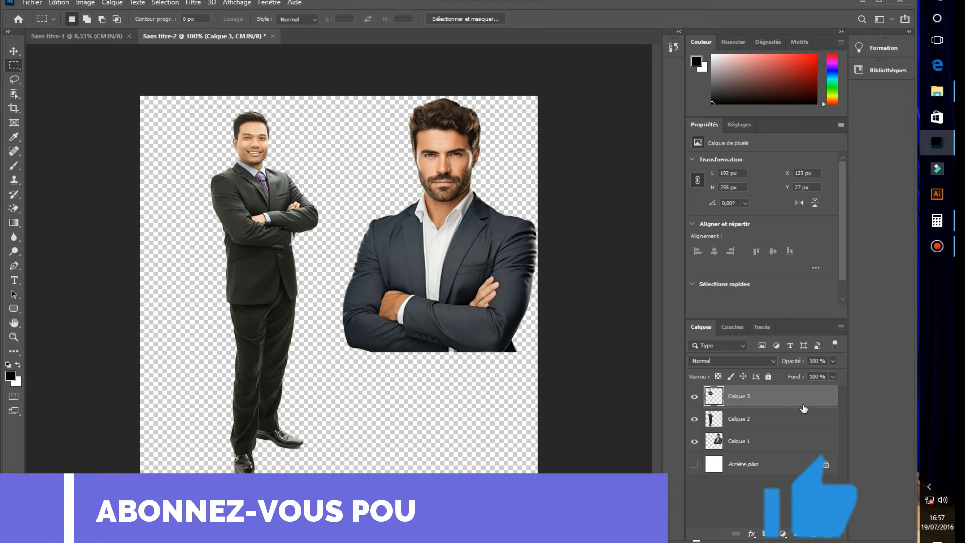
pyautogui.moveTo(759, 420); pyautogui.dragTo(829, 534)
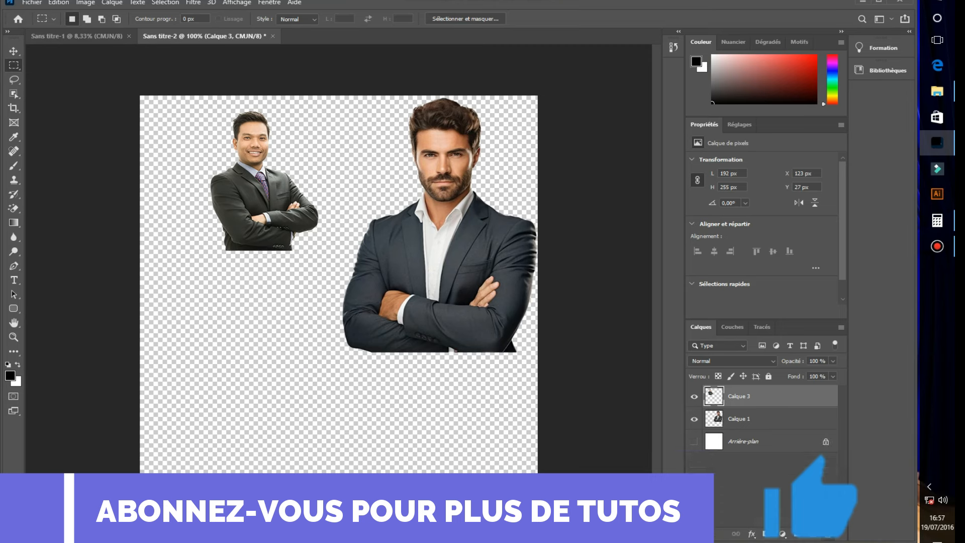
# Move the smiling man in front of the bearded man and enlarge him to about 356 by 458 px.
pyautogui.click(13, 51)
pyautogui.moveTo(247, 172); pyautogui.dragTo(435, 165)
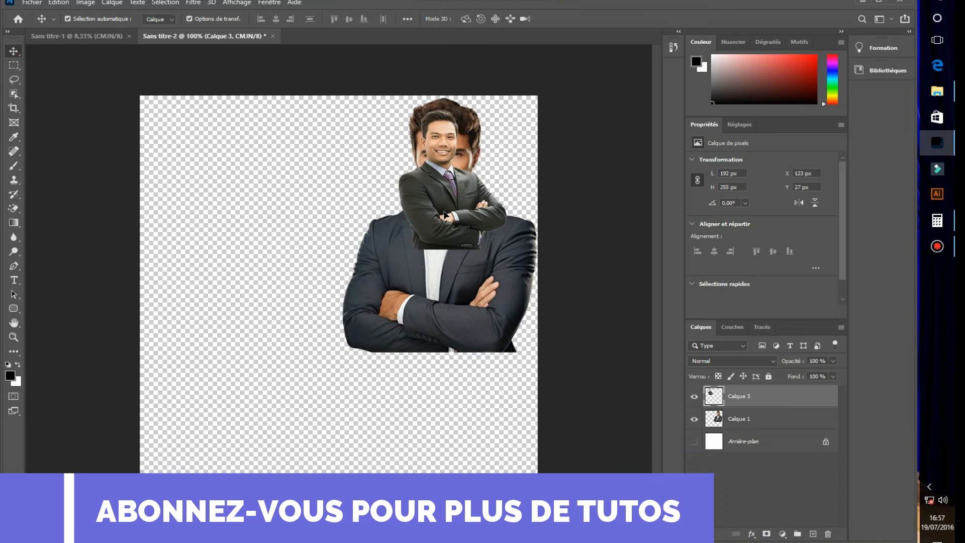
pyautogui.moveTo(397, 249); pyautogui.dragTo(319, 340)
pyautogui.moveTo(318, 346); pyautogui.dragTo(318, 344)
pyautogui.moveTo(507, 343); pyautogui.dragTo(519, 360)
pyautogui.moveTo(443, 275); pyautogui.dragTo(433, 267)
pyautogui.click(635, 19)
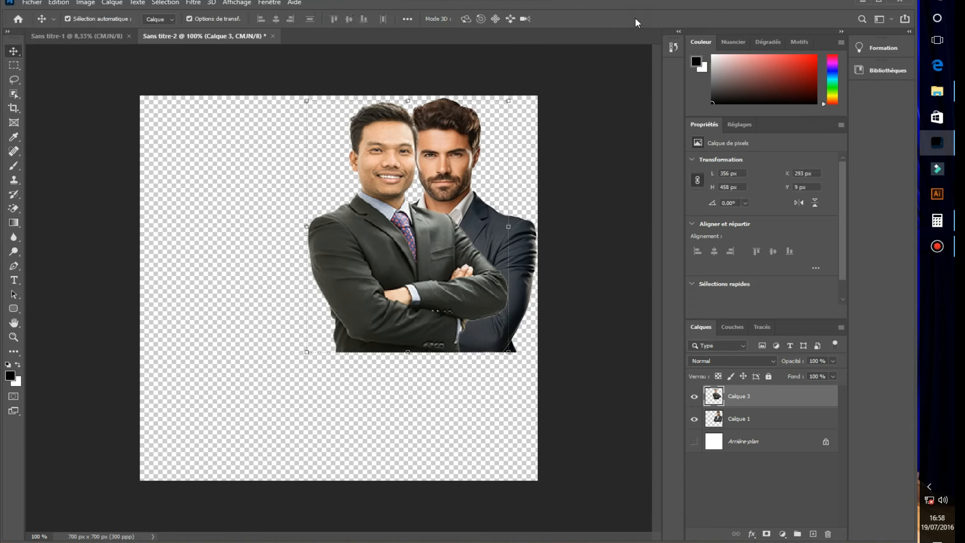
# Select both men and move them together to the horizontal centre of the canvas.
pyautogui.moveTo(502, 419); pyautogui.dragTo(342, 347)
pyautogui.moveTo(476, 257); pyautogui.dragTo(387, 268)
pyautogui.hotkey('ctrl', 't')
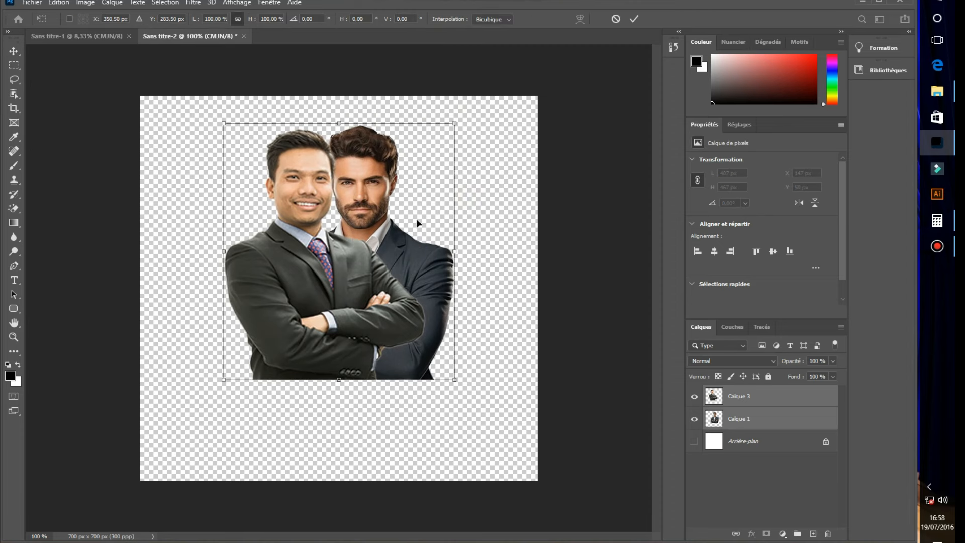
pyautogui.click(634, 19)
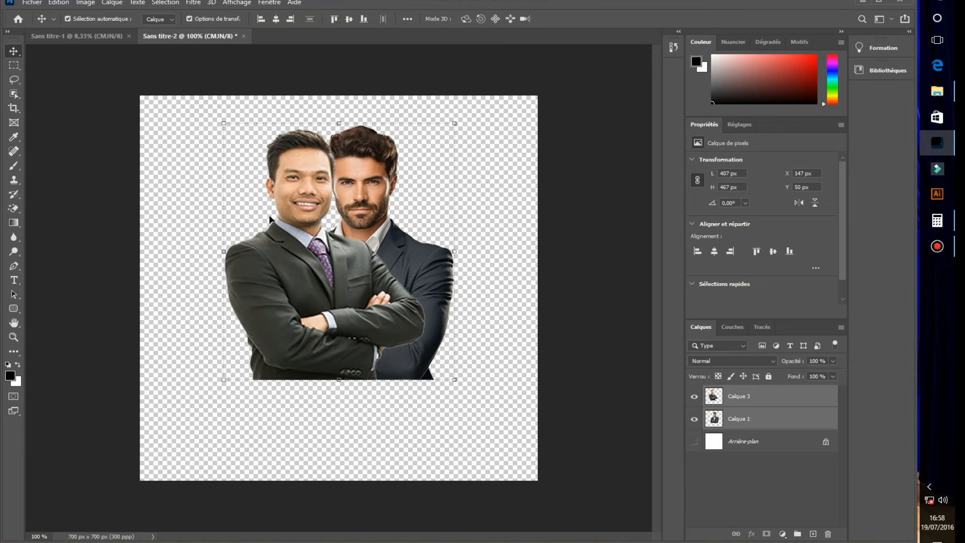
pyautogui.hotkey('ctrl', 't')
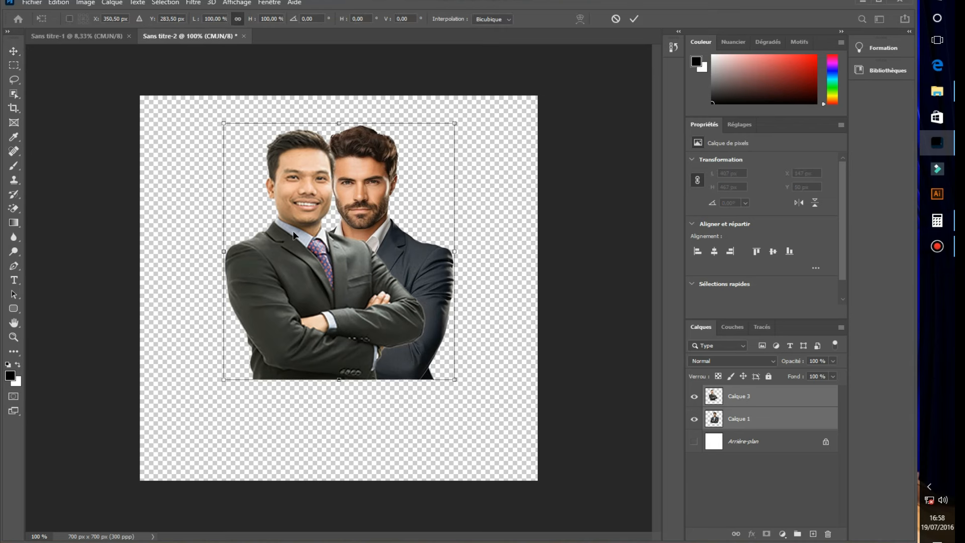
pyautogui.click(717, 477)
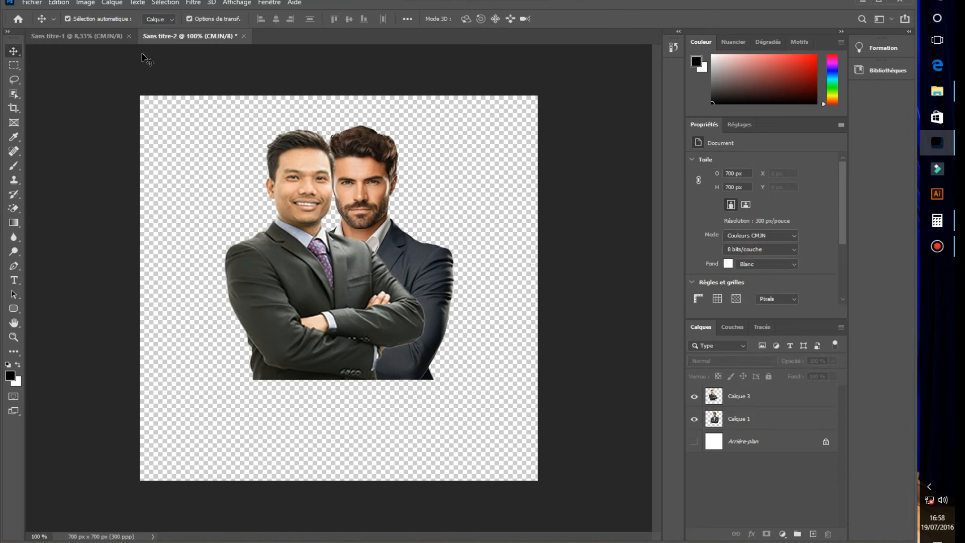
# Flip the smiling man horizontally and shift him left so he stands beside the bearded man.
pyautogui.click(725, 420)
pyautogui.click(740, 397)
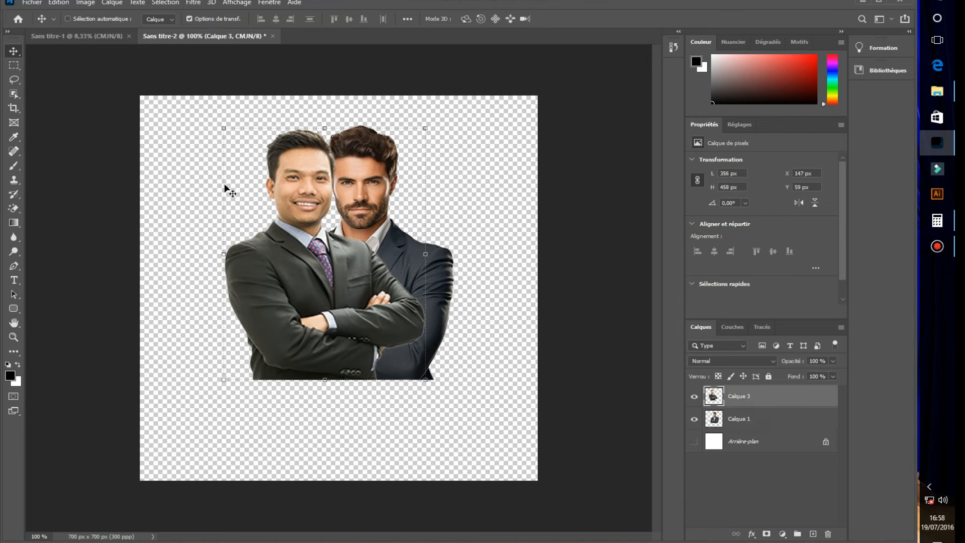
pyautogui.hotkey('ctrl', 't')
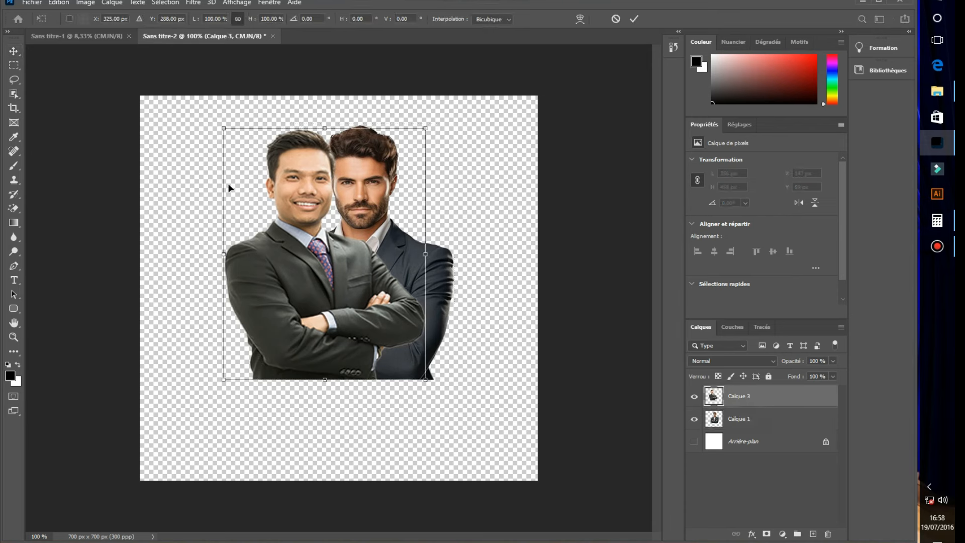
pyautogui.rightClick(300, 244)
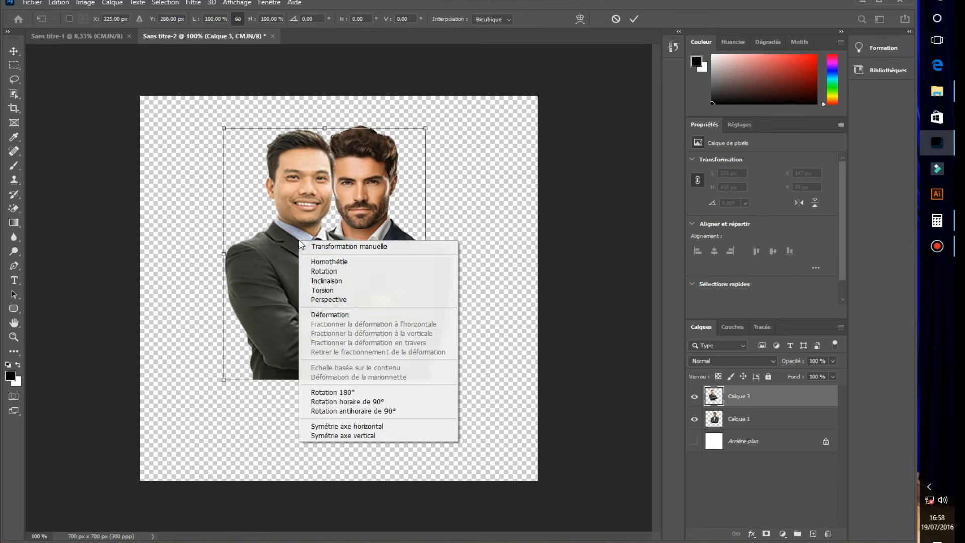
pyautogui.click(371, 426)
pyautogui.moveTo(359, 276); pyautogui.dragTo(300, 268)
pyautogui.click(632, 20)
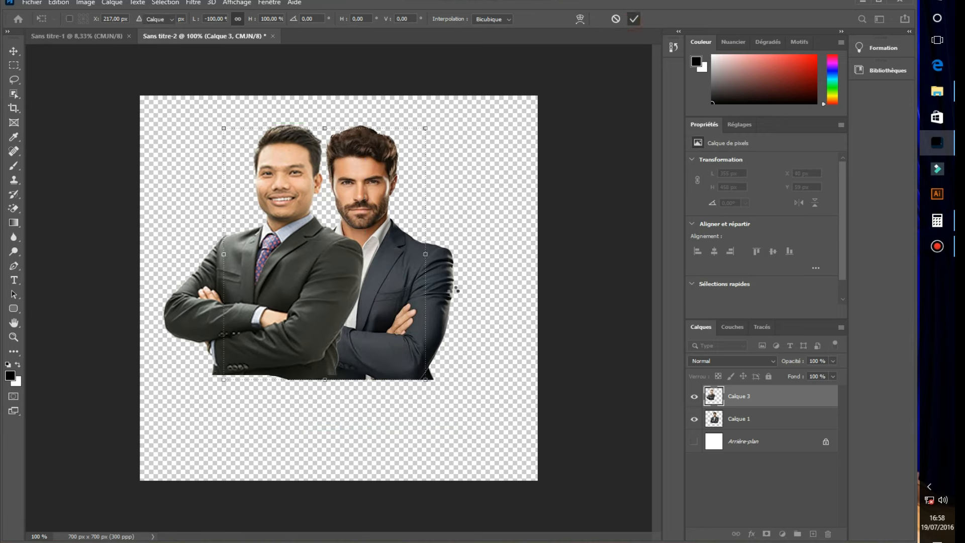
# Flip the bearded man horizontally and shift him about 24 px to the right.
pyautogui.click(444, 283)
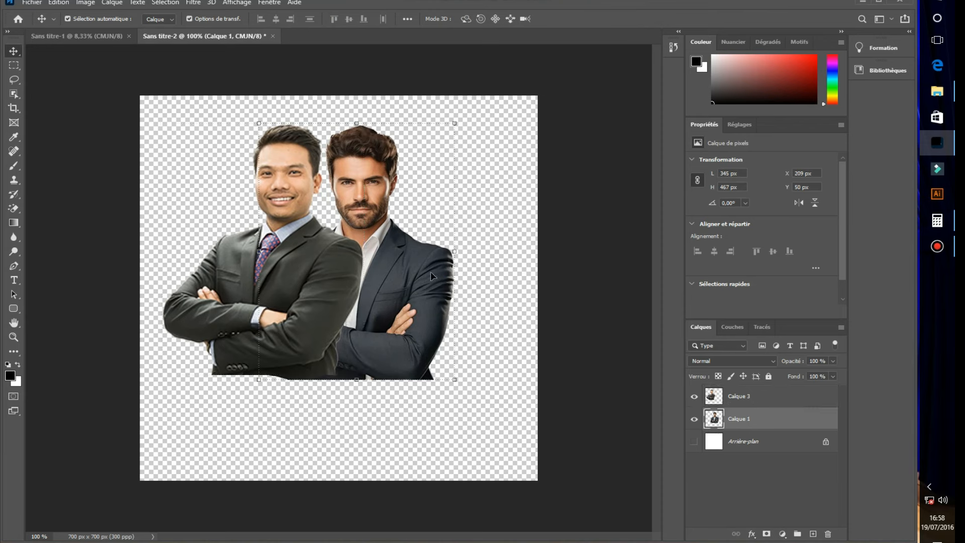
pyautogui.hotkey('ctrl', 't')
pyautogui.rightClick(434, 273)
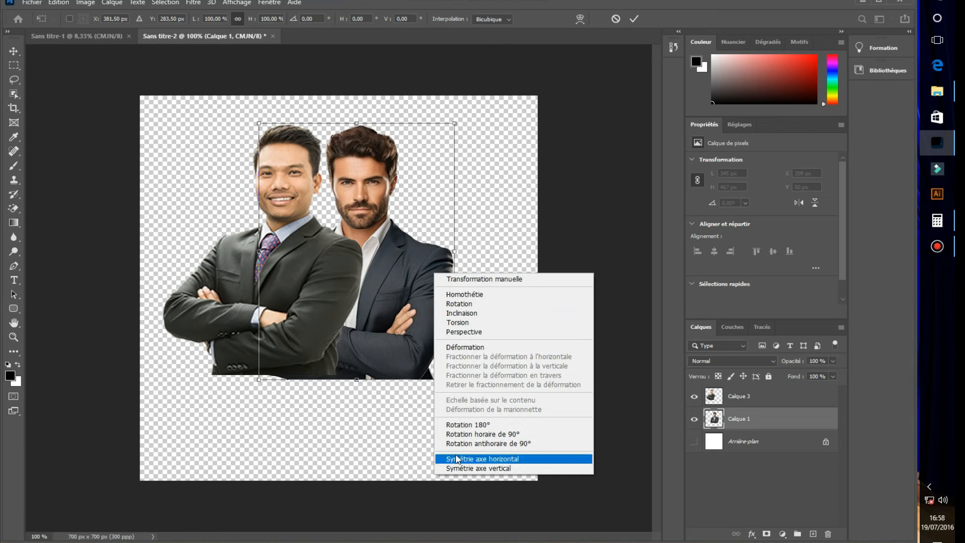
pyautogui.click(467, 459)
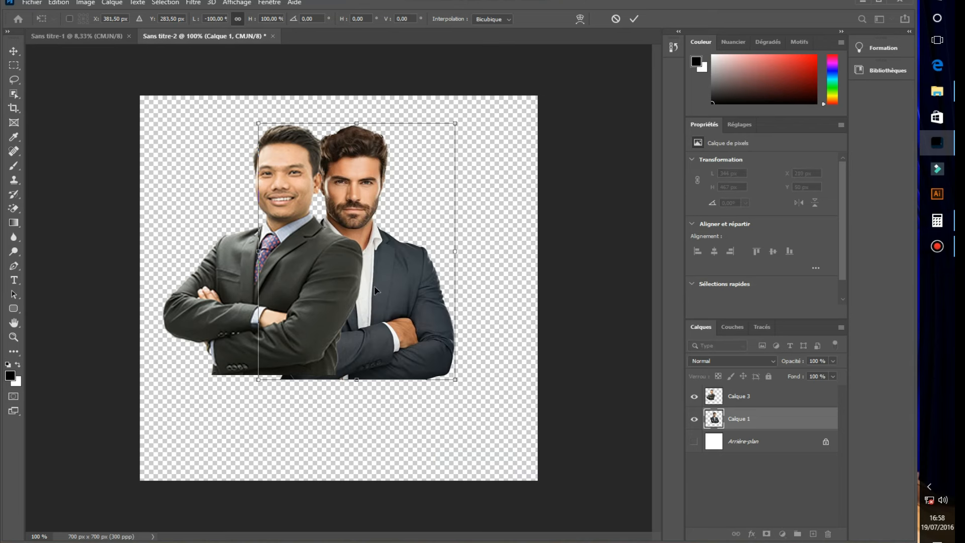
pyautogui.moveTo(404, 289); pyautogui.dragTo(398, 288)
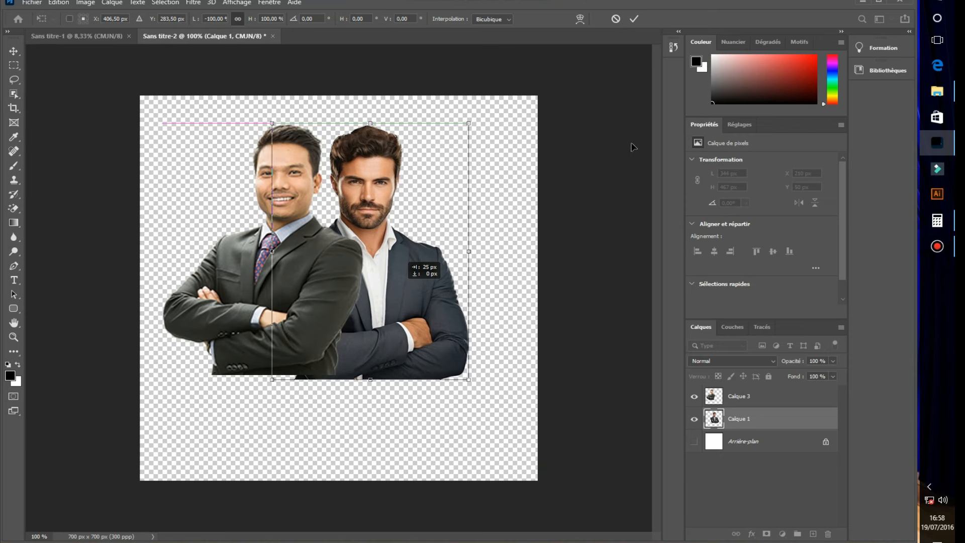
pyautogui.click(633, 19)
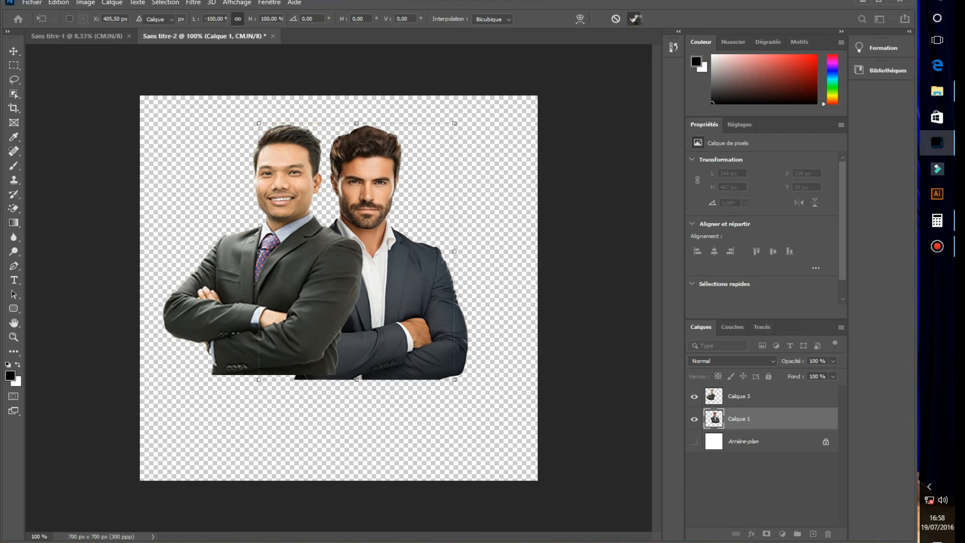
# Nudge the bearded man up 10 px so his lower edge lines up with the smiling man's, and clear the layer selection.
pyautogui.press('Up')
pyautogui.press('Up')
pyautogui.press('Up')
pyautogui.press('Up')
pyautogui.press('Up')
pyautogui.press('Up')
pyautogui.press('Up')
pyautogui.press('Up')
pyautogui.press('Up')
pyautogui.press('Up')
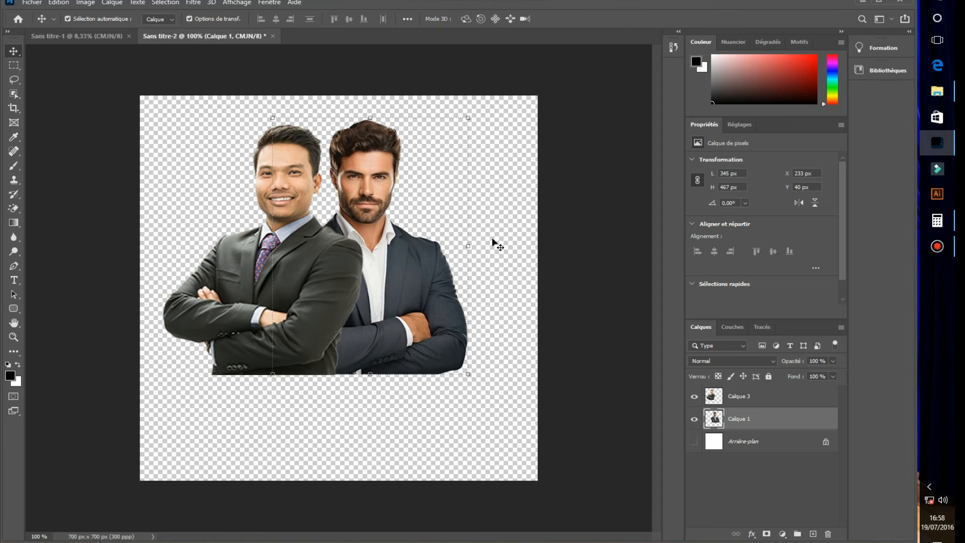
pyautogui.moveTo(457, 210); pyautogui.dragTo(233, 341)
pyautogui.click(457, 252)
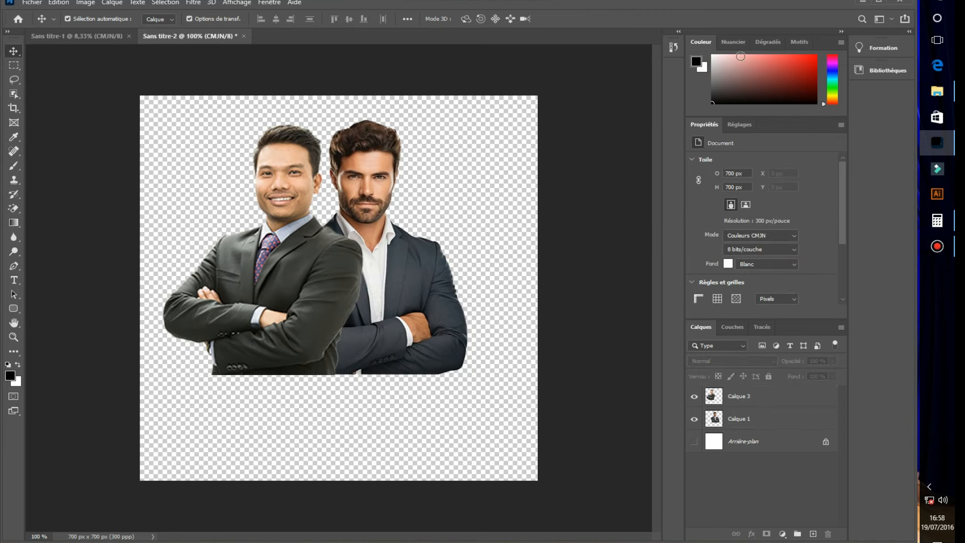
# Place the elephant-1822636 photo in the square document and scale it to about 31% so it covers the canvas.
pyautogui.click(946, 95)
pyautogui.moveTo(798, 223); pyautogui.dragTo(303, 385)
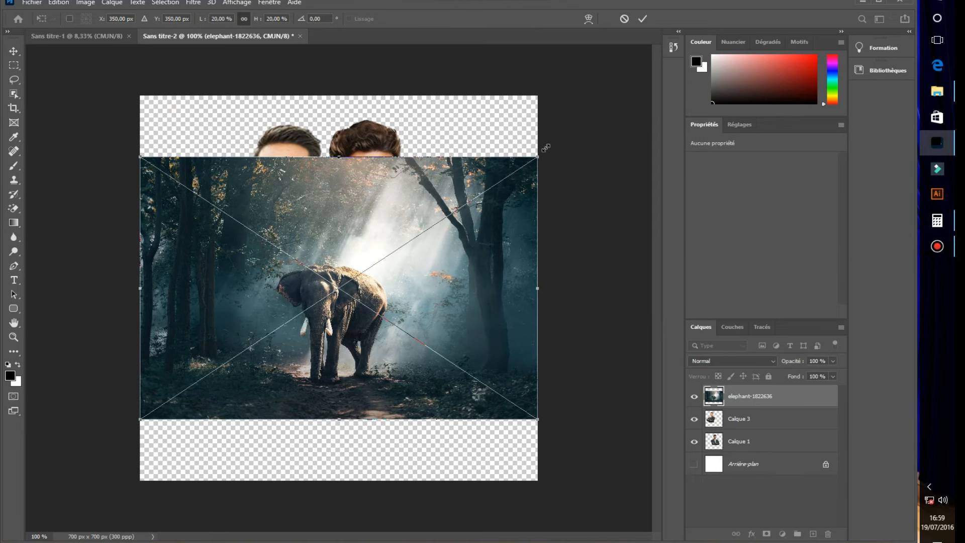
pyautogui.moveTo(546, 147); pyautogui.dragTo(629, 57)
pyautogui.click(644, 19)
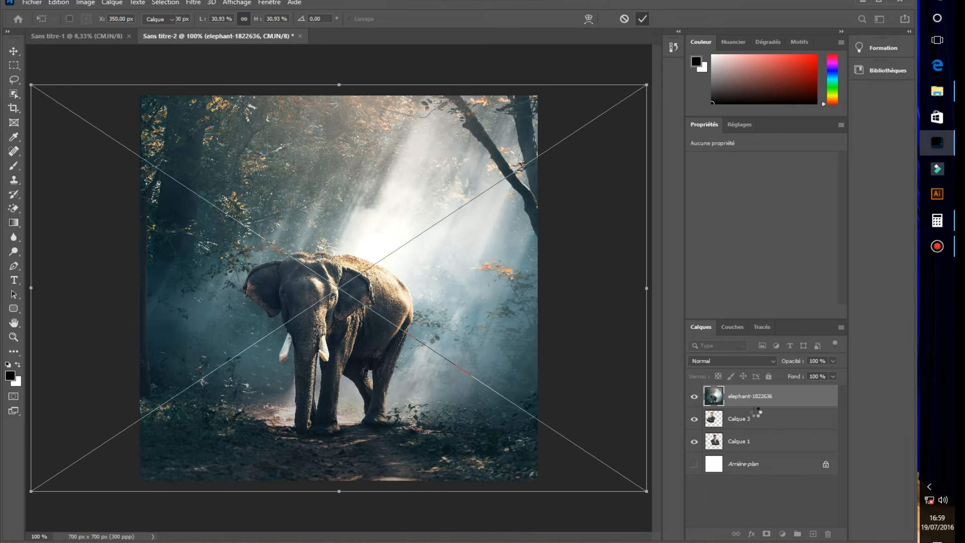
# Move the elephant layer beneath both men, duplicate it, and bring the copy to the top of the layer stack.
pyautogui.moveTo(756, 400); pyautogui.dragTo(765, 455)
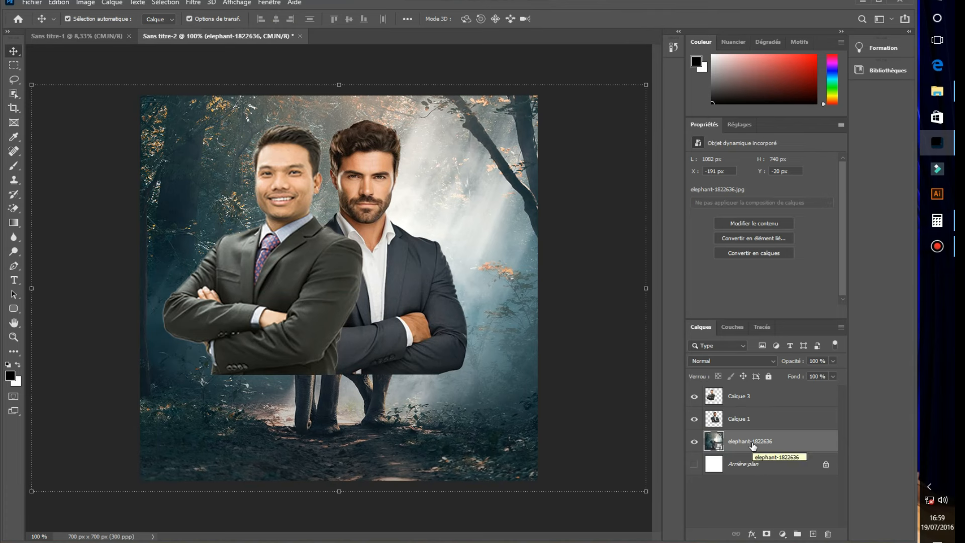
pyautogui.hotkey('ctrl', 'j')
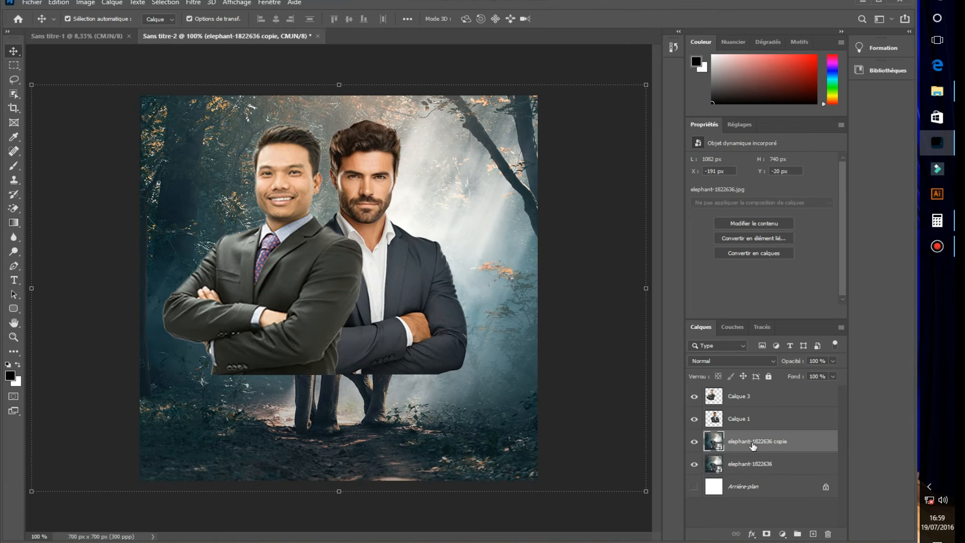
pyautogui.moveTo(753, 445); pyautogui.dragTo(759, 397)
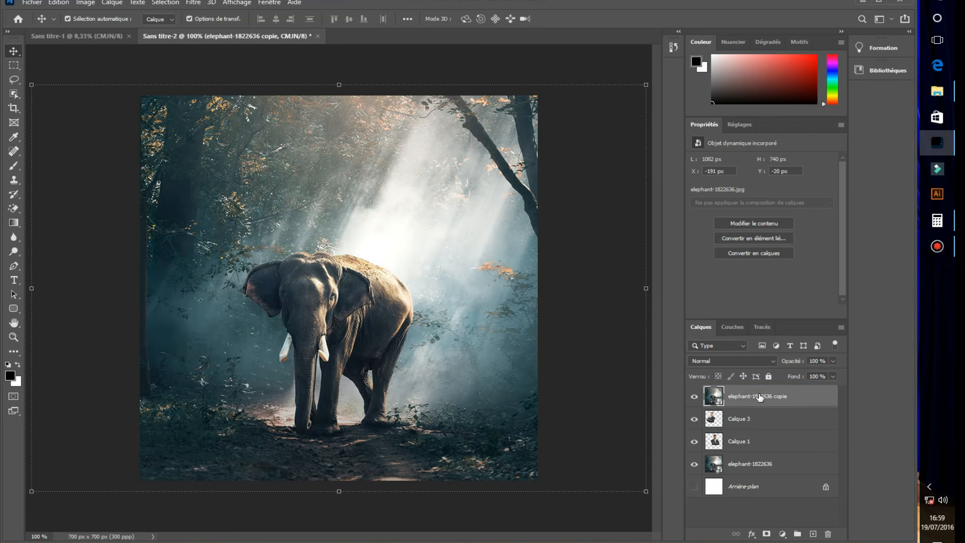
# Add a layer mask to the elephant copy and apply a vertical black-to-white gradient that fades the men into the elephant's legs.
pyautogui.click(766, 534)
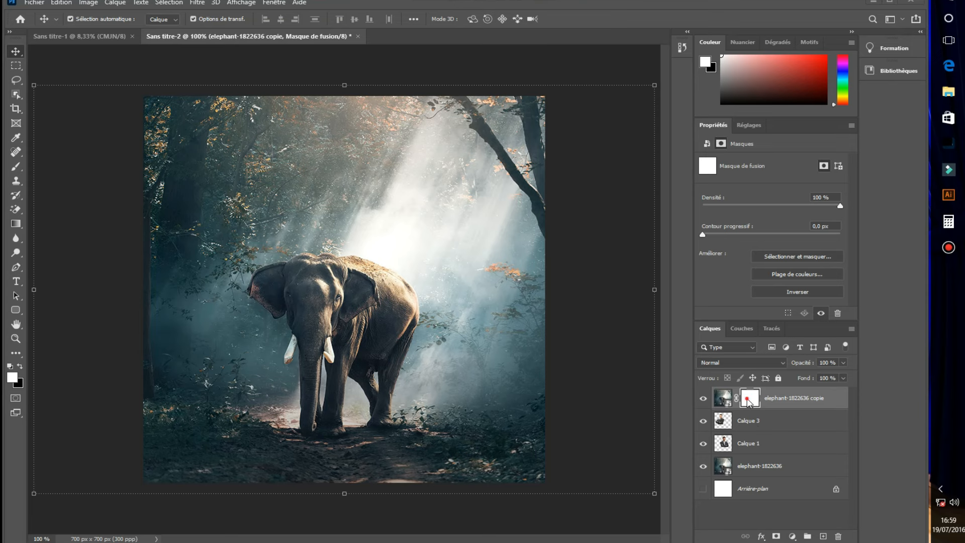
pyautogui.click(16, 223)
pyautogui.moveTo(342, 307); pyautogui.dragTo(345, 360)
pyautogui.moveTo(342, 411); pyautogui.dragTo(337, 440)
pyautogui.moveTo(342, 348); pyautogui.dragTo(365, 142)
pyautogui.moveTo(353, 379); pyautogui.dragTo(349, 256)
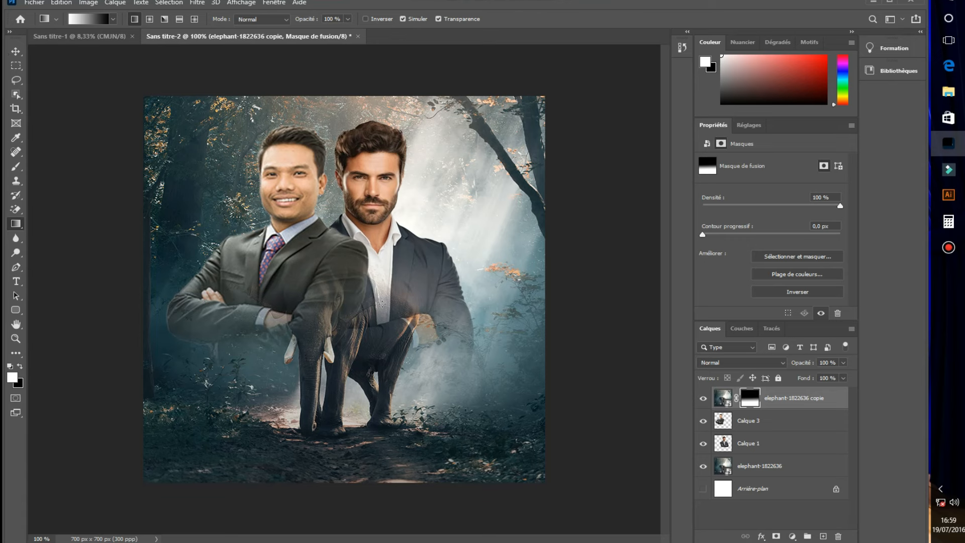
pyautogui.moveTo(353, 371); pyautogui.dragTo(349, 274)
# Try nudging the original elephant layer beneath the two men downward.
pyautogui.click(16, 51)
pyautogui.click(799, 469)
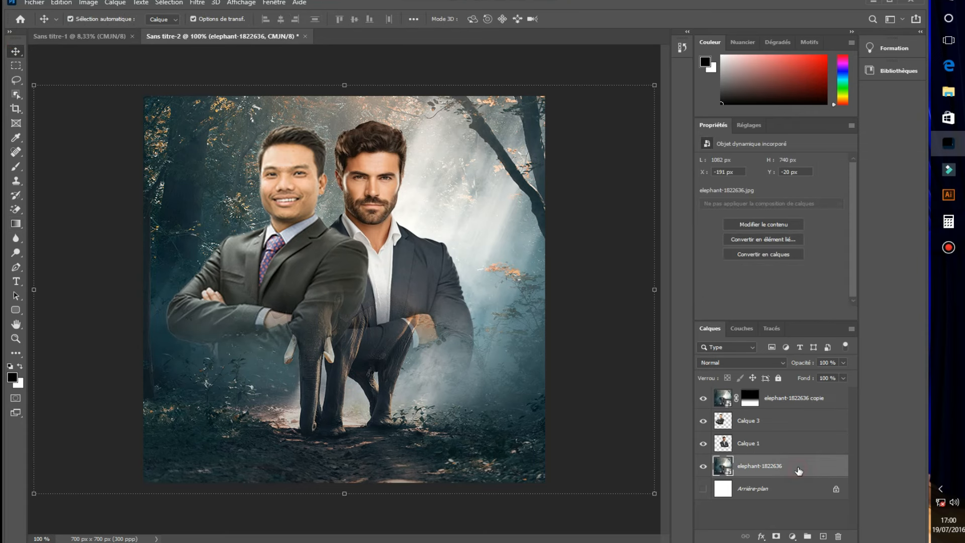
pyautogui.press('Down')
pyautogui.press('Down')
pyautogui.press('Down')
pyautogui.press('Down')
pyautogui.press('Down')
pyautogui.press('Down')
pyautogui.press('Down')
pyautogui.press('Down')
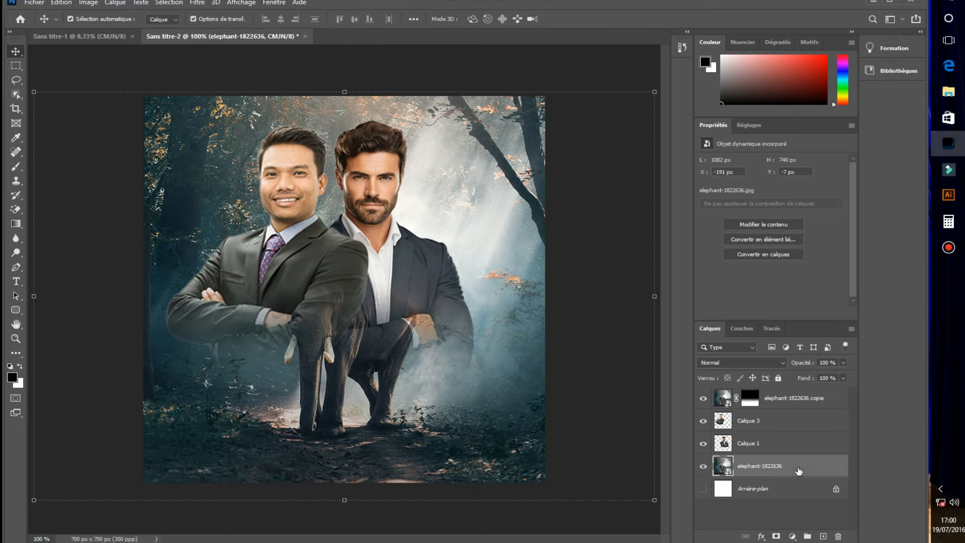
pyautogui.press('Down')
pyautogui.press('Down')
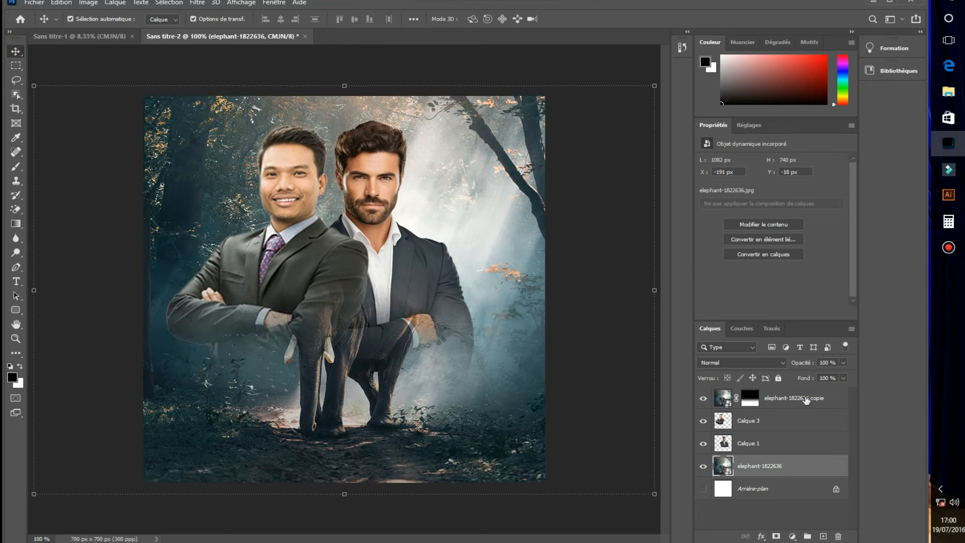
# Nudge the masked elephant copy down until its Y position is 44 px, keeping its horizontal position.
pyautogui.click(806, 399)
pyautogui.press('Down')
pyautogui.press('Down')
pyautogui.press('Down')
pyautogui.press('Down')
pyautogui.press('Down')
pyautogui.press('Down')
pyautogui.press('Down')
pyautogui.press('Down')
pyautogui.press('Down')
pyautogui.press('Down')
pyautogui.press('Down')
pyautogui.press('Down')
pyautogui.press('Down')
pyautogui.press('Down')
pyautogui.press('Down')
pyautogui.press('Down')
pyautogui.press('Down')
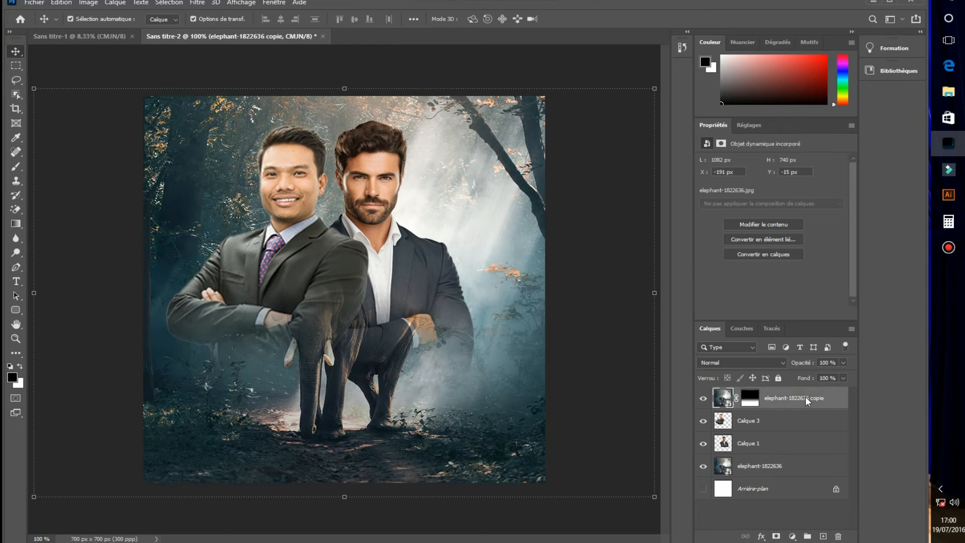
pyautogui.press('Down')
pyautogui.press('Down')
pyautogui.press('Down')
pyautogui.press('Down')
pyautogui.press('Down')
pyautogui.press('Down')
pyautogui.press('Down')
pyautogui.press('Down')
pyautogui.press('Down')
pyautogui.press('Down')
pyautogui.press('Down')
pyautogui.press('Down')
pyautogui.press('Down')
pyautogui.press('Down')
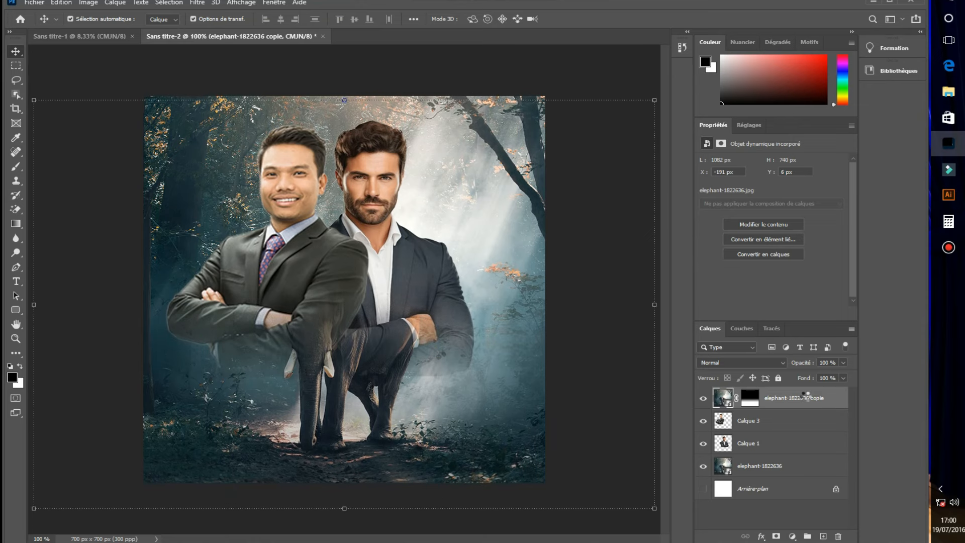
pyautogui.press('Down')
pyautogui.press('Down')
pyautogui.press('Down')
pyautogui.press('Down')
pyautogui.press('Down')
pyautogui.press('Down')
pyautogui.press('Down')
pyautogui.press('Down')
pyautogui.press('Down')
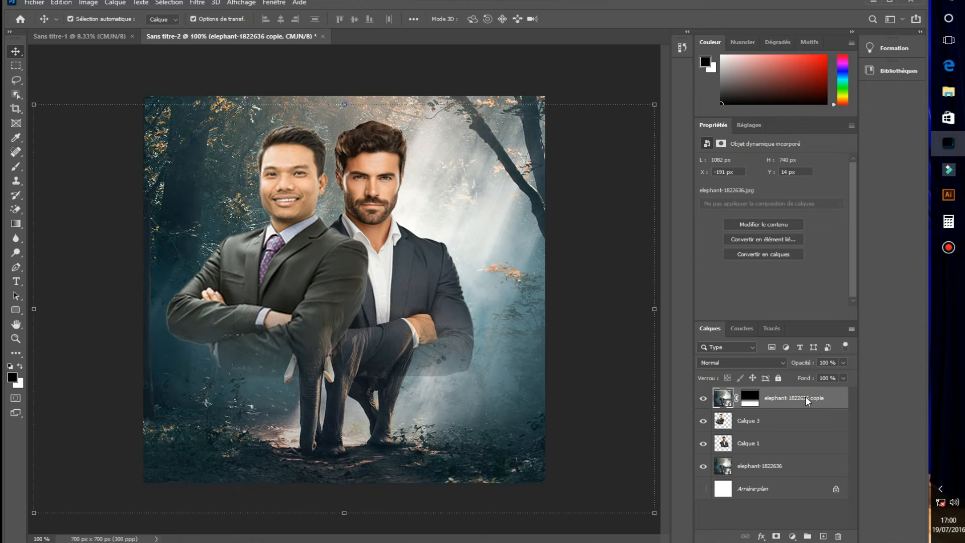
pyautogui.press('Down')
pyautogui.press('Down')
pyautogui.press('Down')
pyautogui.press('Down')
pyautogui.press('Down')
pyautogui.press('Down')
pyautogui.press('Down')
pyautogui.press('Down')
pyautogui.press('Down')
pyautogui.press('Down')
pyautogui.press('Down')
pyautogui.press('Down')
pyautogui.press('Down')
pyautogui.press('Down')
pyautogui.press('Down')
pyautogui.press('Down')
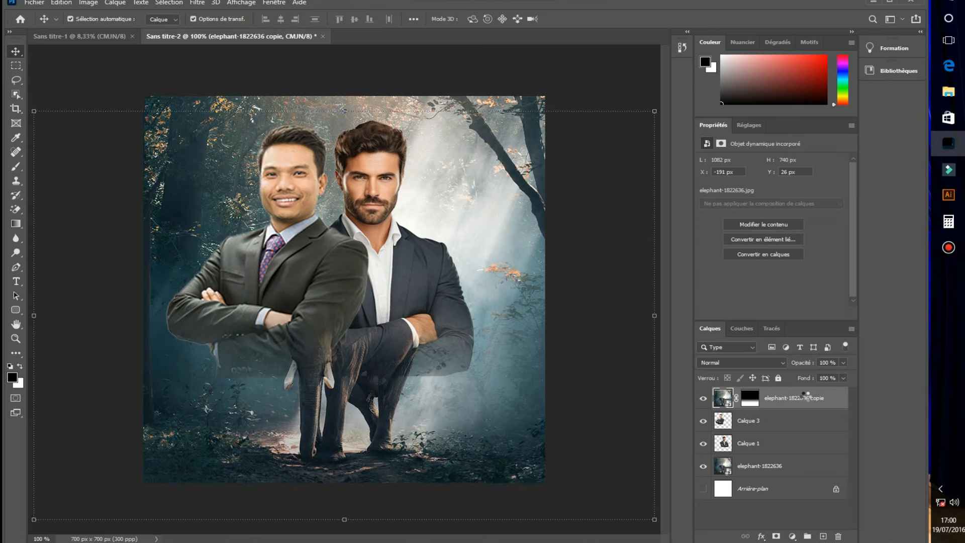
pyautogui.press('Down')
pyautogui.press('Down')
pyautogui.press('Down')
pyautogui.press('Down')
pyautogui.press('Down')
pyautogui.press('Down')
pyautogui.press('Down')
pyautogui.press('Down')
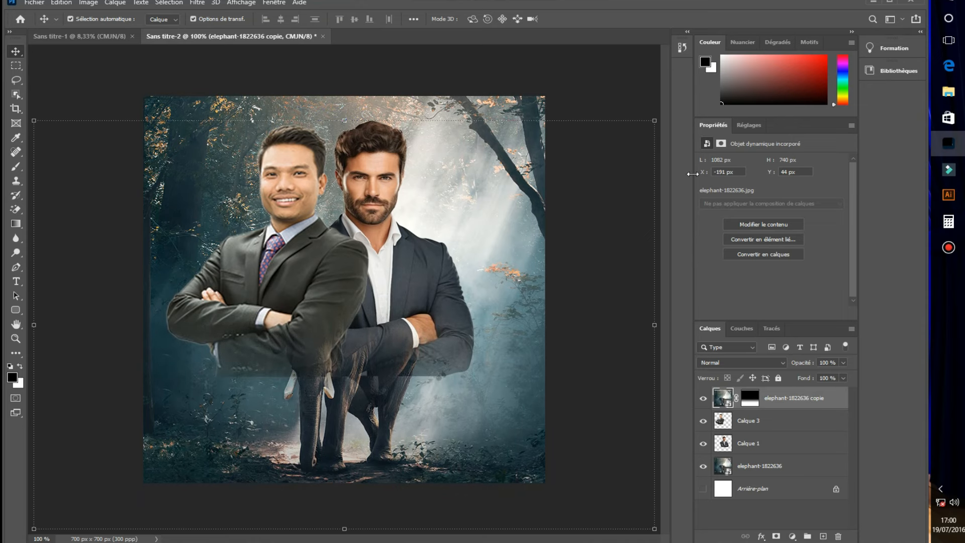
# Redraw the elephant copy's mask as a short vertical black-to-white gradient just below the men's crossed arms.
pyautogui.click(750, 398)
pyautogui.press('x')
pyautogui.click(16, 224)
pyautogui.moveTo(364, 317); pyautogui.dragTo(364, 298)
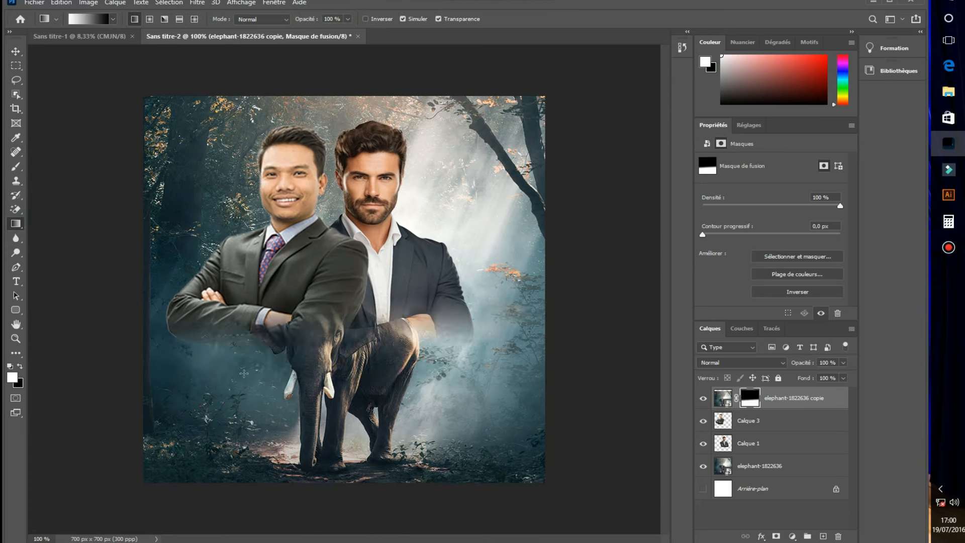
pyautogui.click(16, 52)
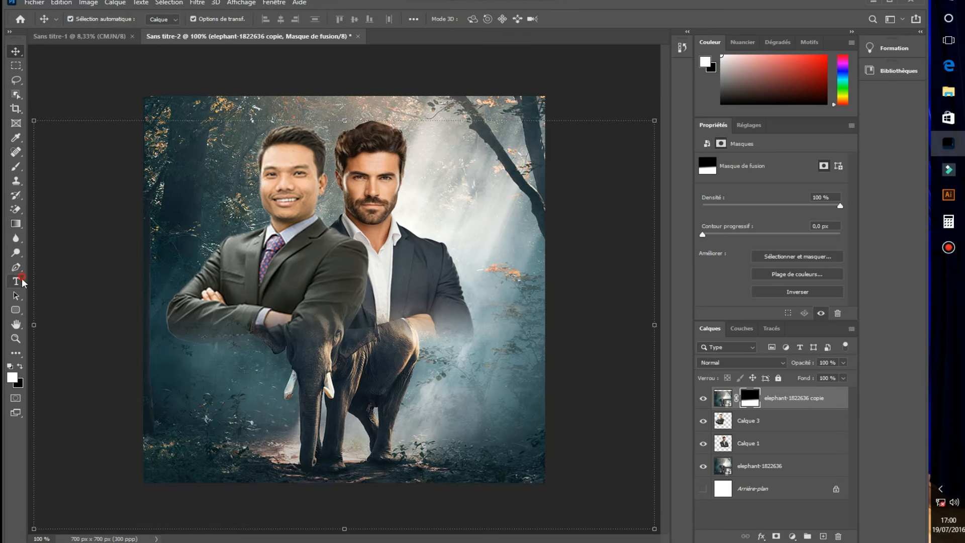
# Add the title ELEFANT in white 12 pt Capture it text over the elephant's legs.
pyautogui.moveTo(17, 281); pyautogui.dragTo(62, 282)
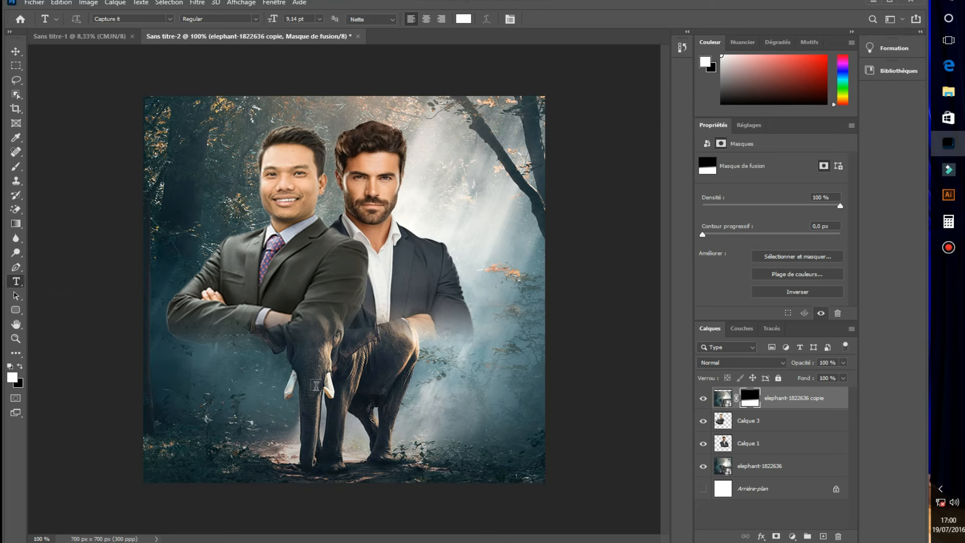
pyautogui.click(295, 390)
pyautogui.write('ELLE')
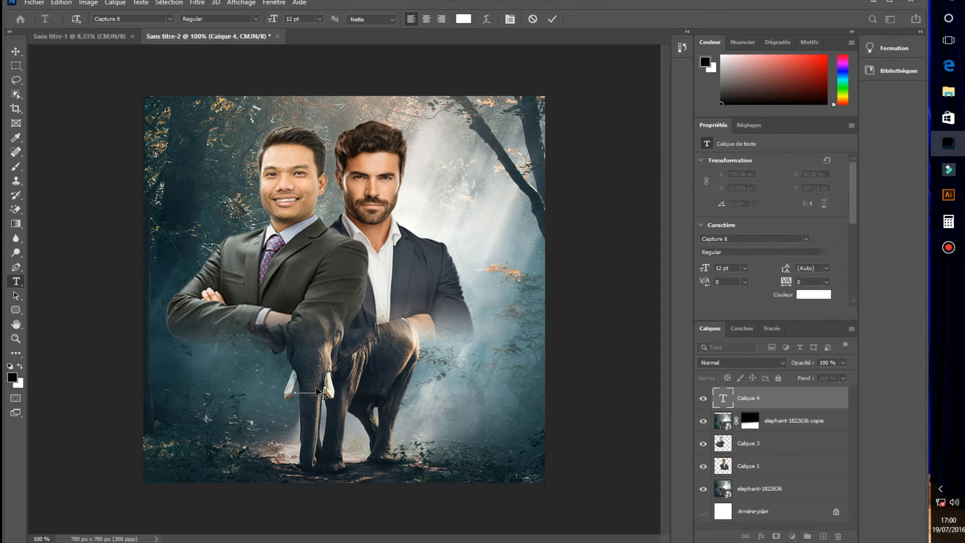
pyautogui.write('FANT')
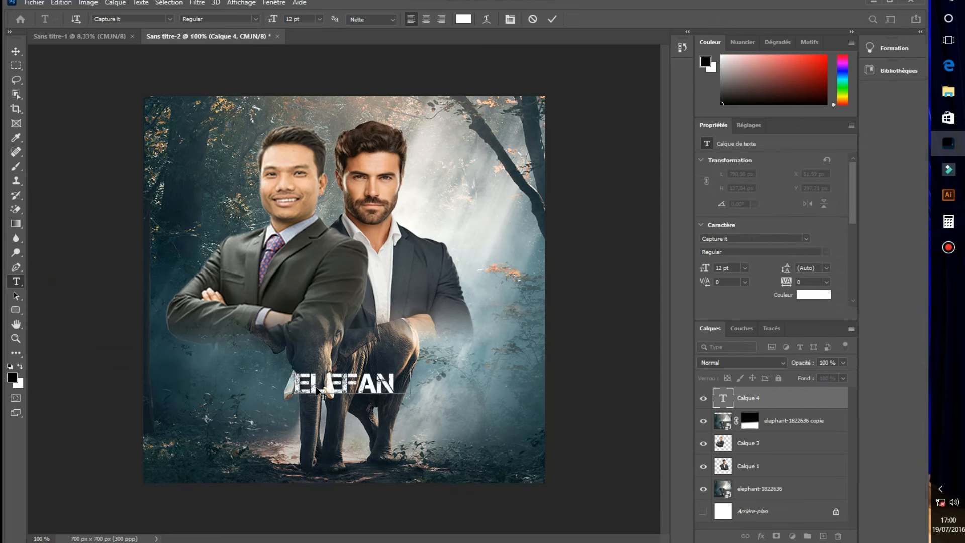
pyautogui.press('ctrl')
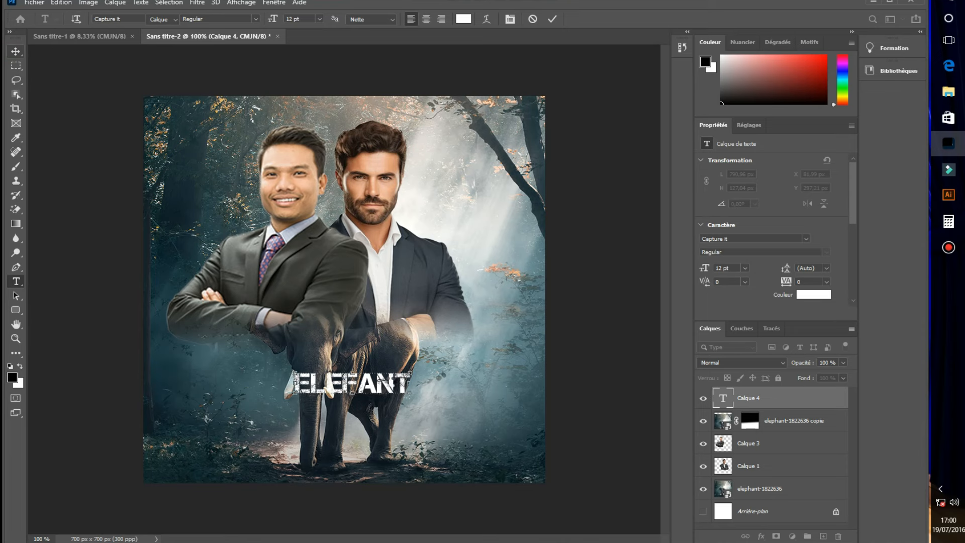
# Enlarge the ELEFANT title to about 19.35 pt and position it just below the men's arms.
pyautogui.click(16, 52)
pyautogui.moveTo(399, 389); pyautogui.dragTo(421, 406)
pyautogui.hotkey('ctrl', 't')
pyautogui.click(643, 18)
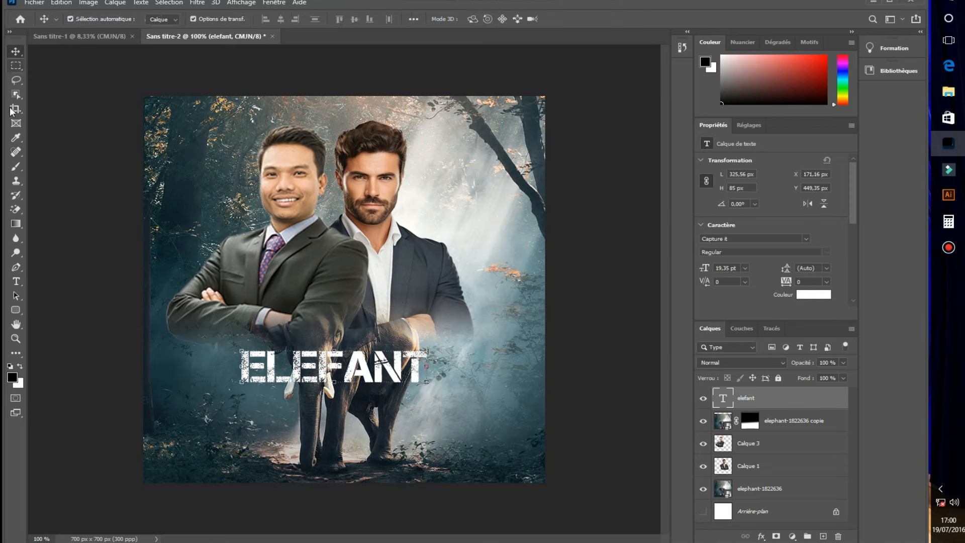
# Add the text 10 SAISONS in white 12 pt Capture it directly below the ELEFANT title.
pyautogui.click(16, 281)
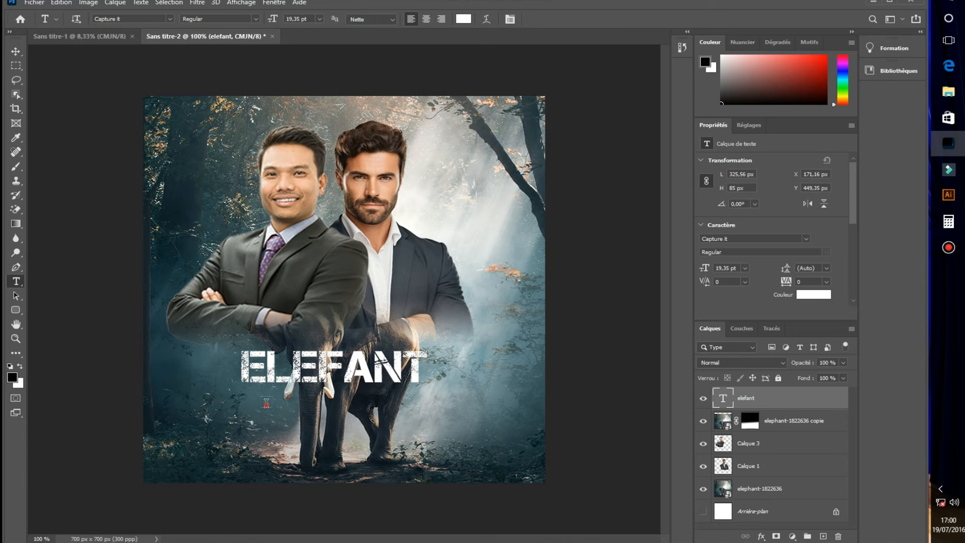
pyautogui.click(266, 403)
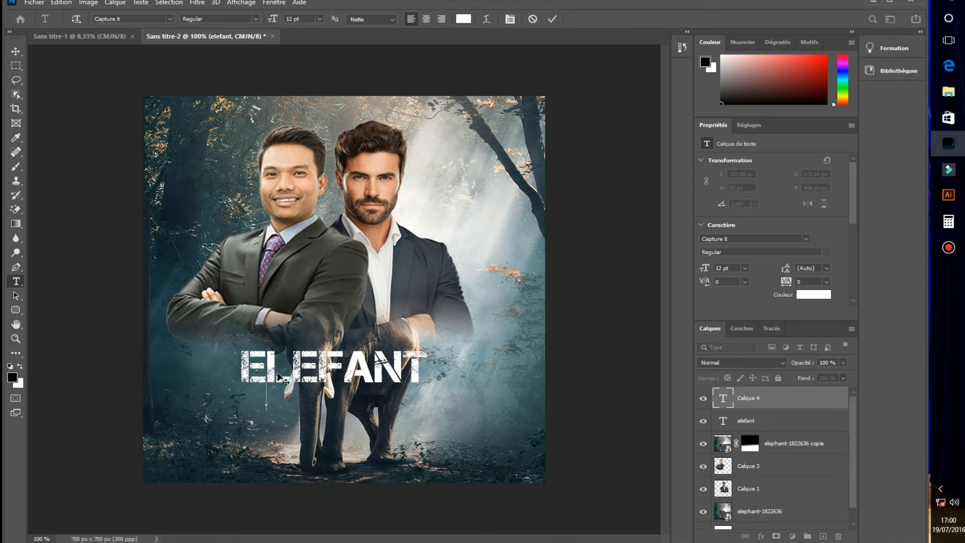
pyautogui.write('10 SAISONS')
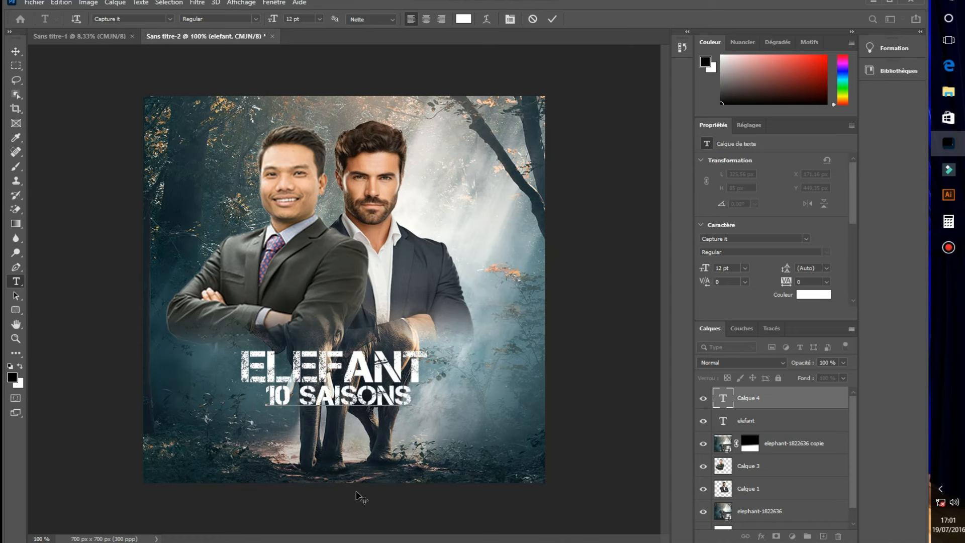
# Center the 10 SAISONS line under the title with a small gap, at about X 194 px, Y 526.5 px, and clear the layer selection.
pyautogui.click(15, 54)
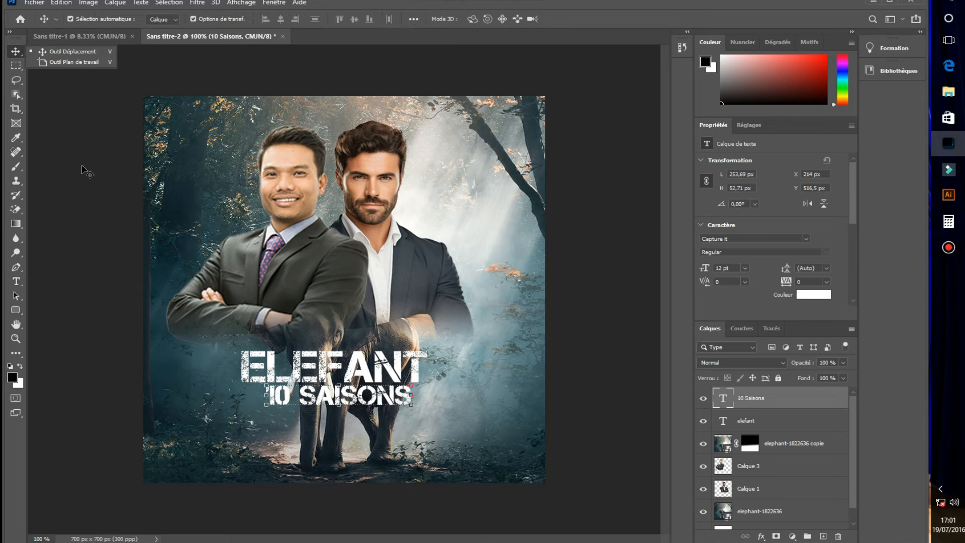
pyautogui.moveTo(370, 402); pyautogui.dragTo(365, 407)
pyautogui.click(462, 373)
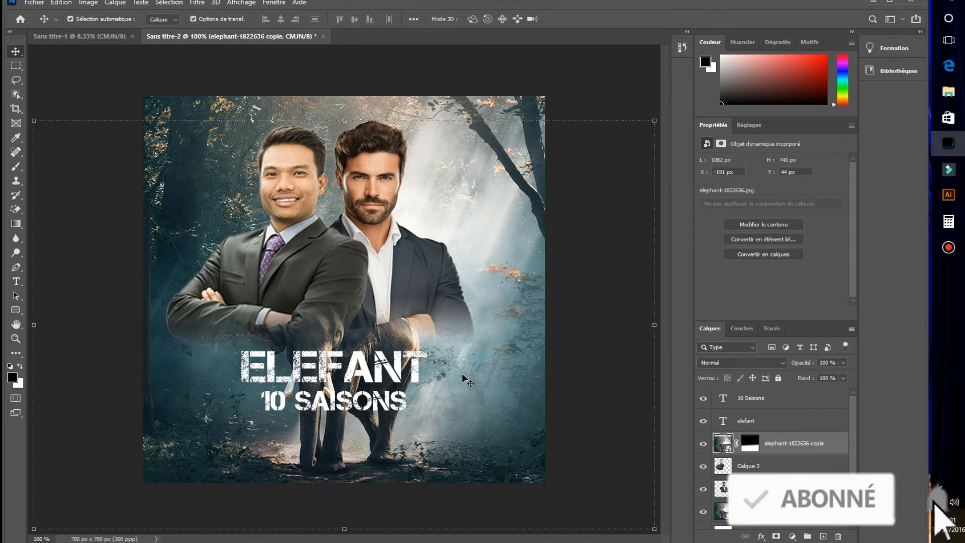
pyautogui.moveTo(399, 408); pyautogui.dragTo(394, 408)
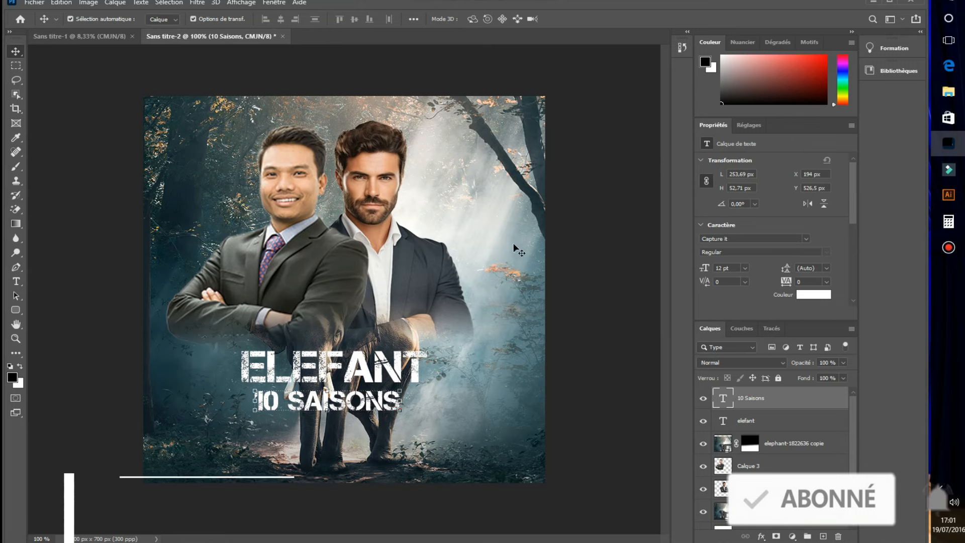
pyautogui.click(302, 226)
pyautogui.click(585, 242)
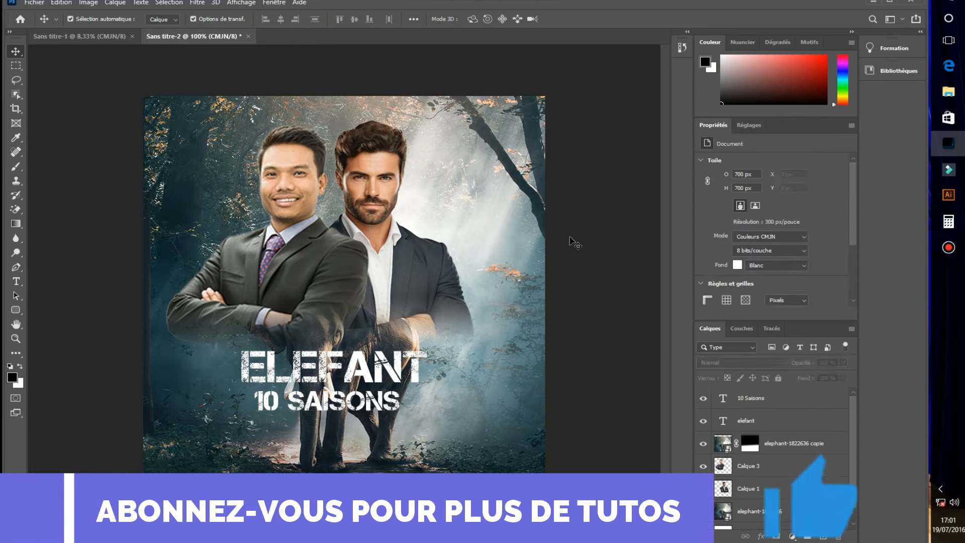
# Flatten the poster image into a single background layer, discarding the hidden layer.
pyautogui.click(782, 449)
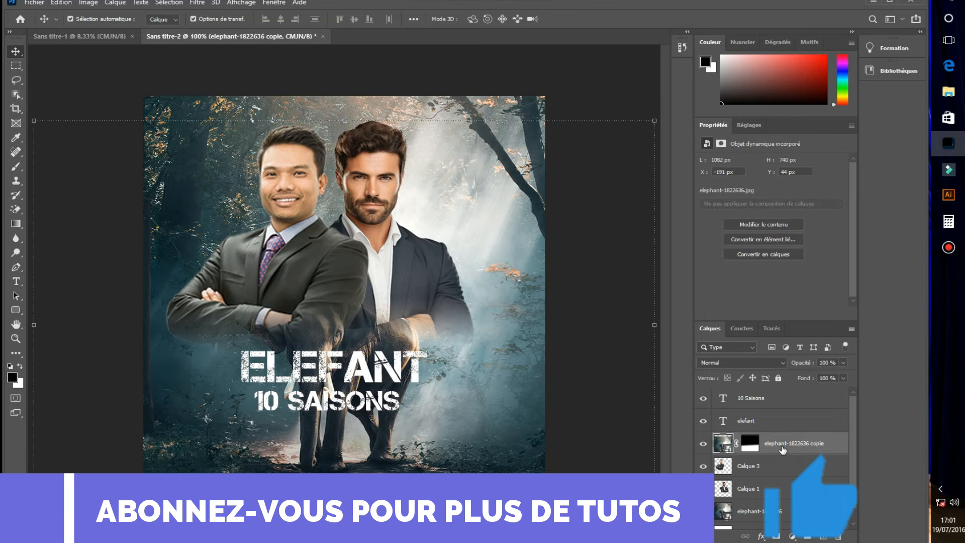
pyautogui.rightClick(782, 445)
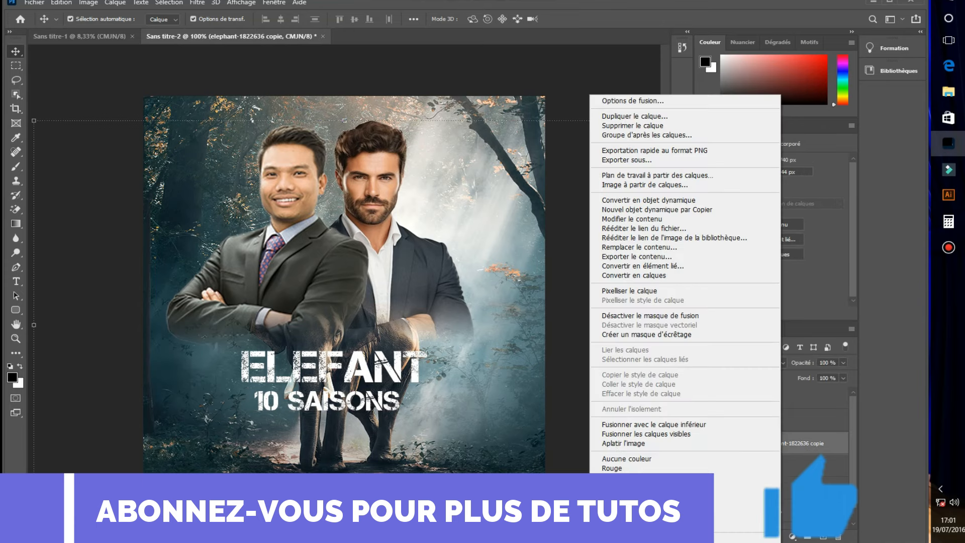
pyautogui.click(633, 445)
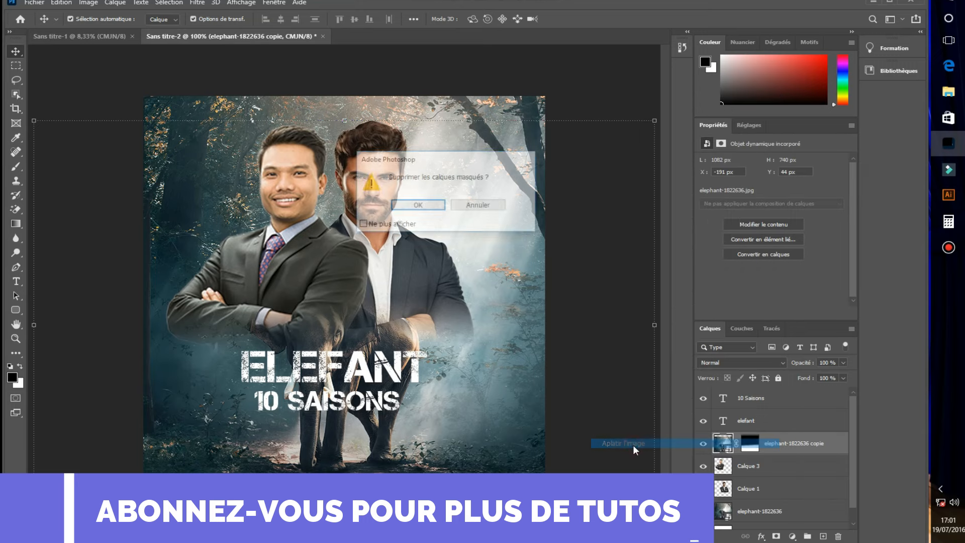
pyautogui.click(436, 210)
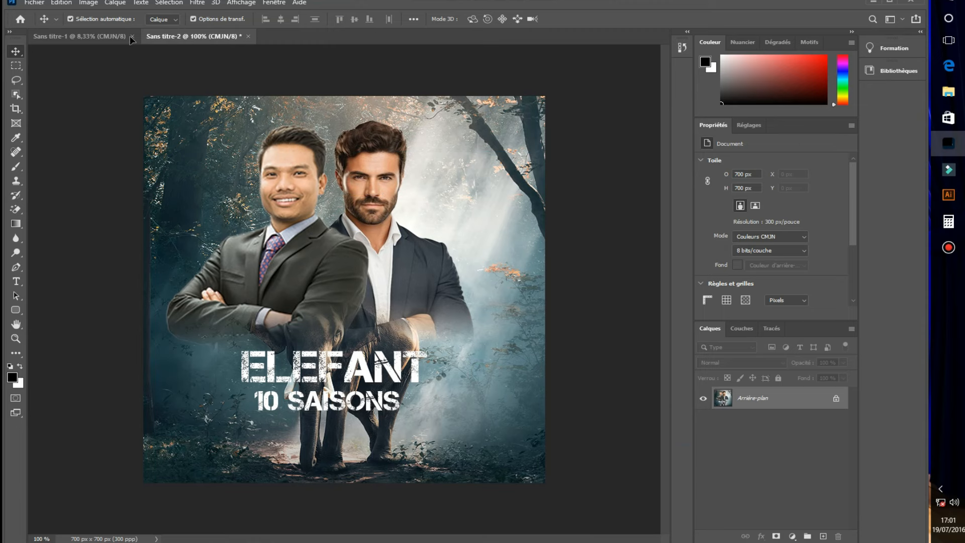
# Bring the flattened poster into the Sans titre-1 document, scale it to about 969% to fill the left part's full height, and deselect it.
pyautogui.moveTo(120, 39); pyautogui.dragTo(91, 154)
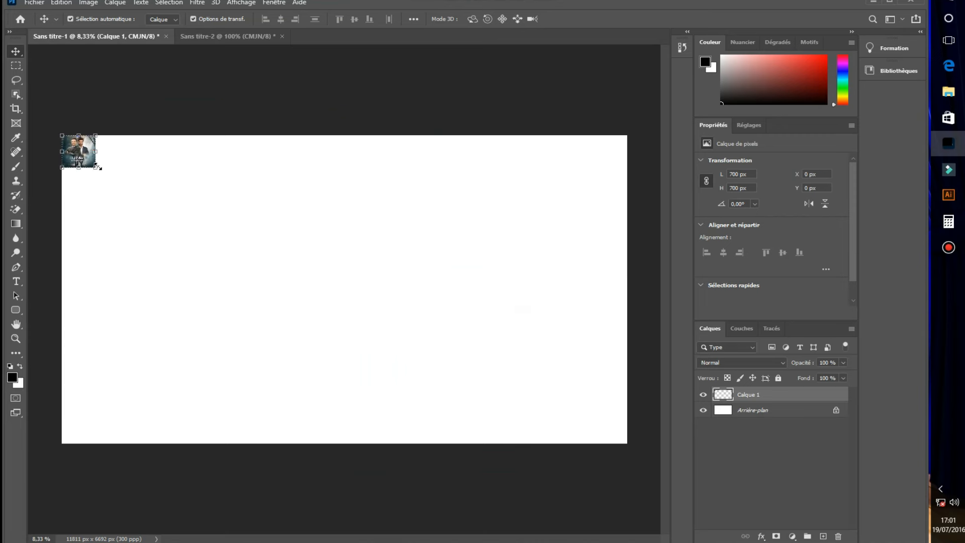
pyautogui.moveTo(97, 168); pyautogui.dragTo(328, 506)
pyautogui.moveTo(328, 354); pyautogui.dragTo(317, 352)
pyautogui.click(643, 18)
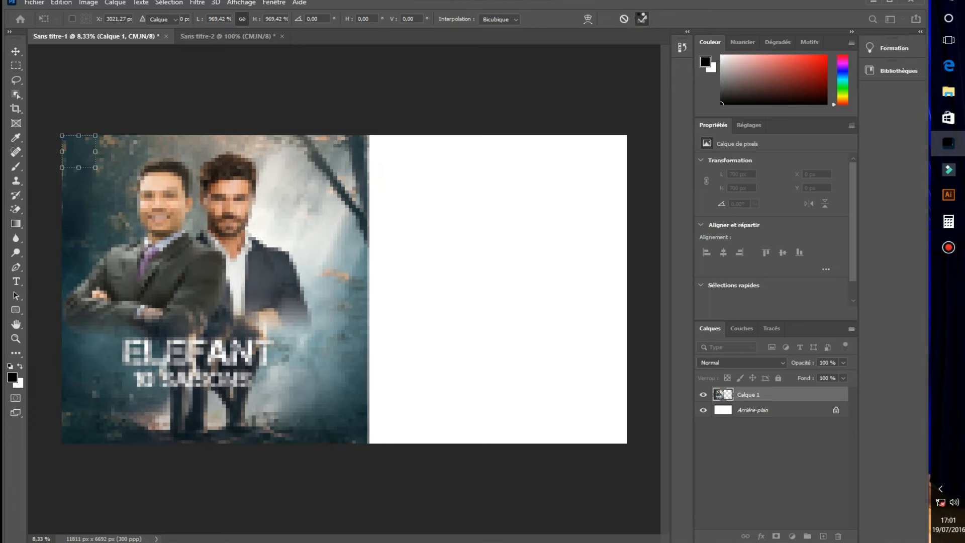
pyautogui.click(641, 19)
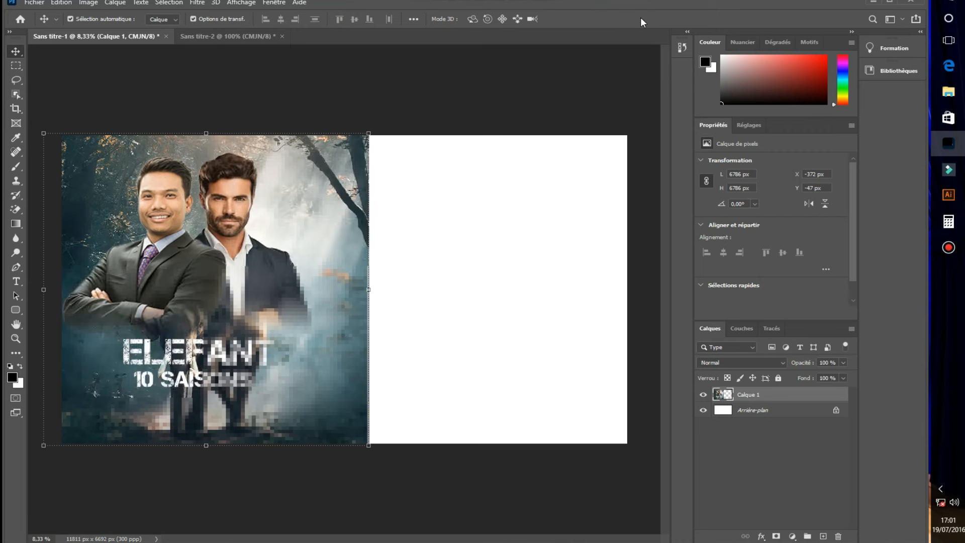
pyautogui.click(487, 119)
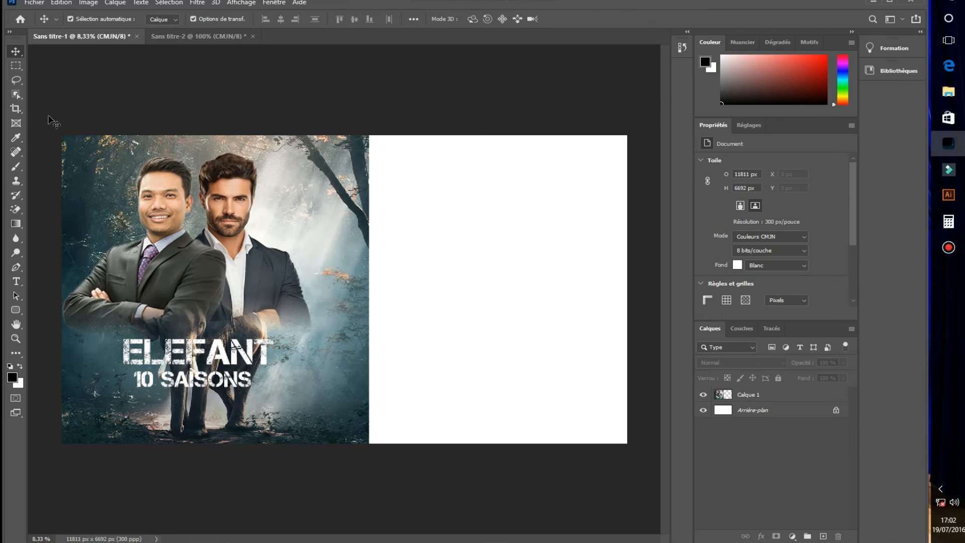
# Add the text VOTRE NOUVELLE SERIE on the white area and color it dark teal #12282f, sampled from the poster.
pyautogui.click(16, 281)
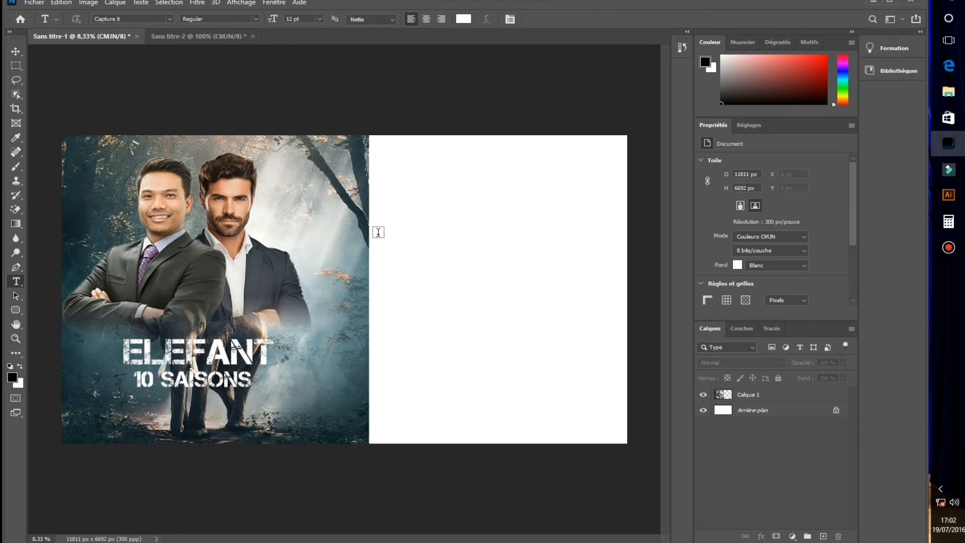
pyautogui.click(399, 184)
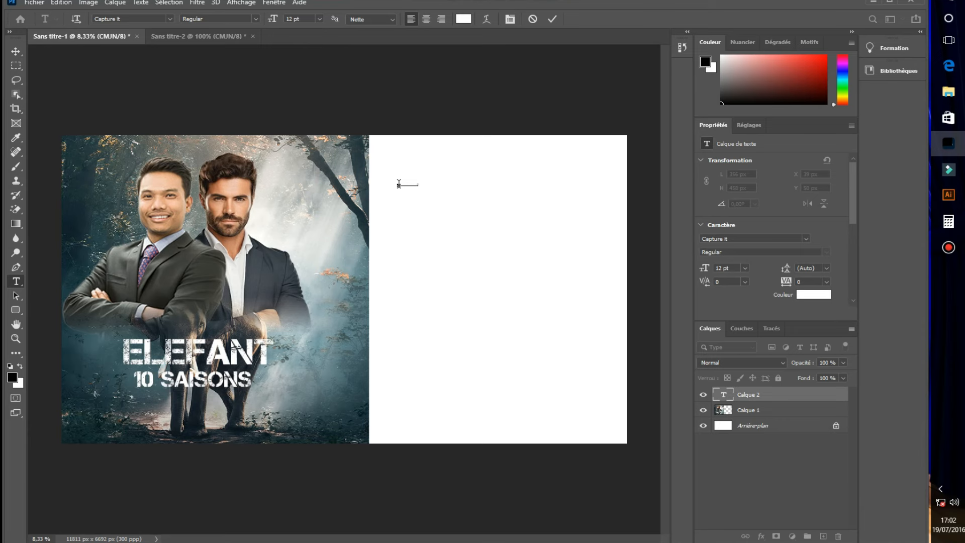
pyautogui.press('ctrl')
pyautogui.click(464, 20)
pyautogui.click(322, 432)
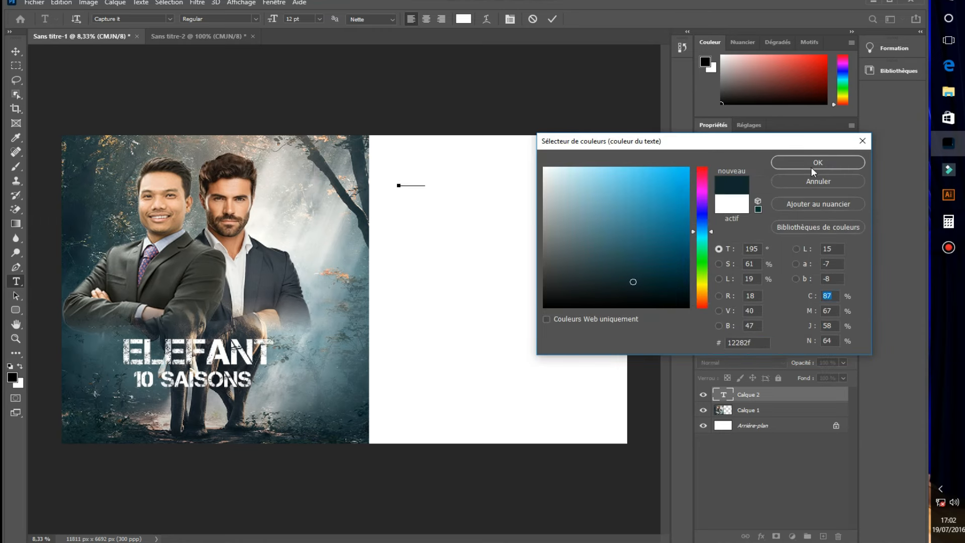
pyautogui.click(818, 162)
# Scale the VOTRE NOUVELLE SERIE text up to about 3916 px wide on the white area.
pyautogui.click(16, 51)
pyautogui.moveTo(426, 188); pyautogui.dragTo(499, 239)
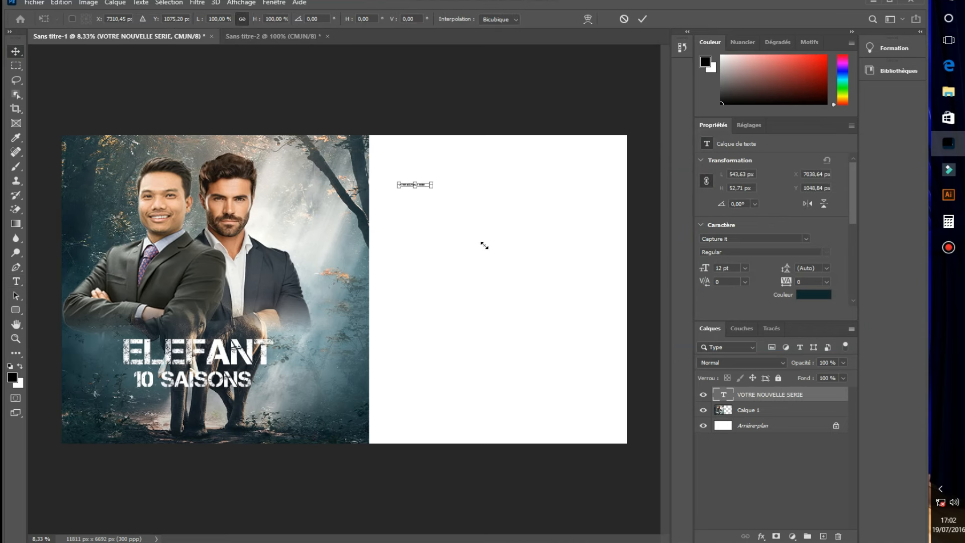
pyautogui.moveTo(441, 198); pyautogui.dragTo(533, 267)
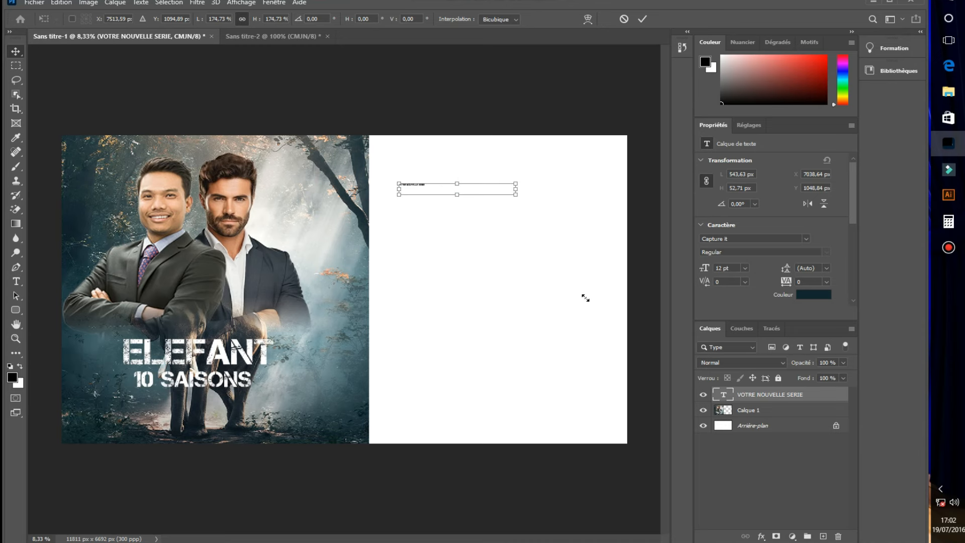
pyautogui.moveTo(586, 298); pyautogui.dragTo(610, 104)
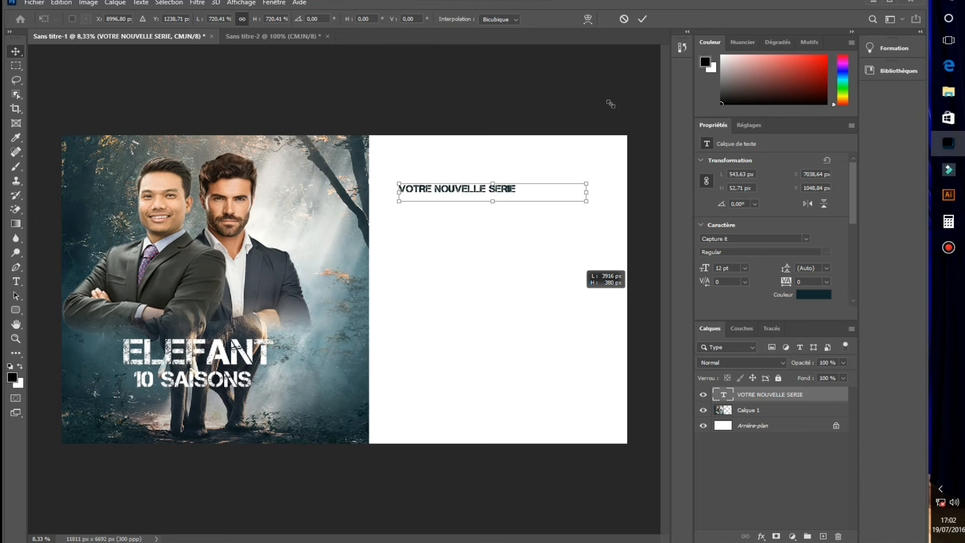
pyautogui.click(644, 21)
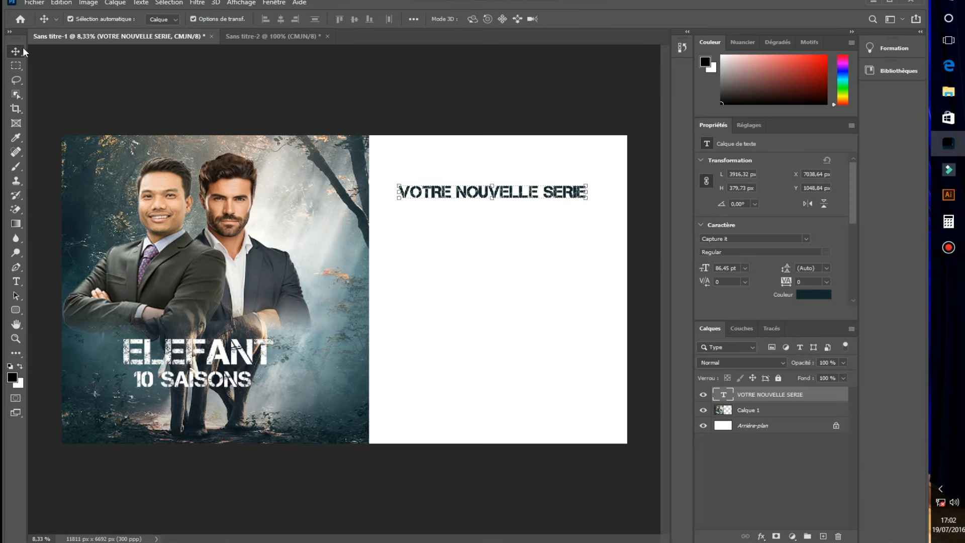
# Enlarge the VOTRE NOUVELLE SERIE text to about 4969 px wide and move it up to about X 6668 px, Y 662 px.
pyautogui.click(586, 184)
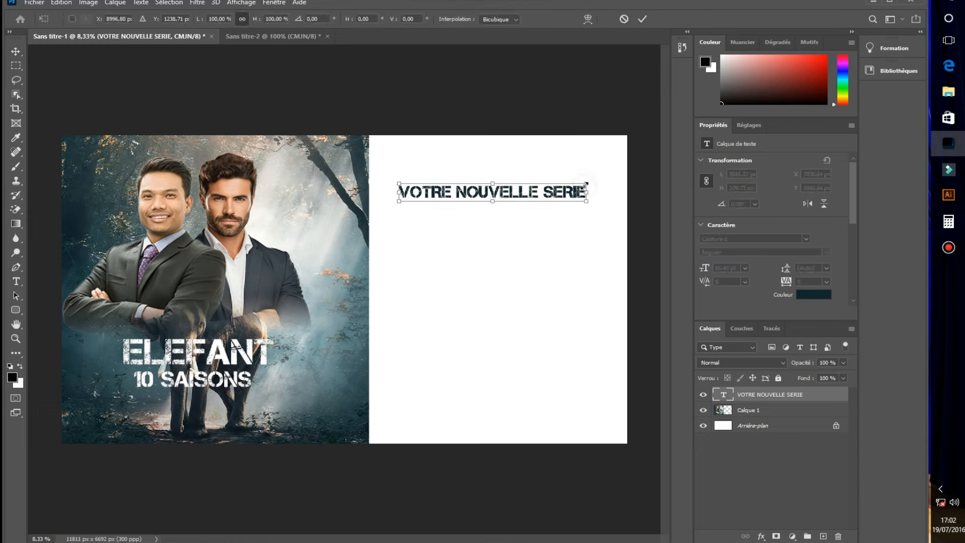
pyautogui.moveTo(610, 164); pyautogui.dragTo(605, 167)
pyautogui.click(643, 19)
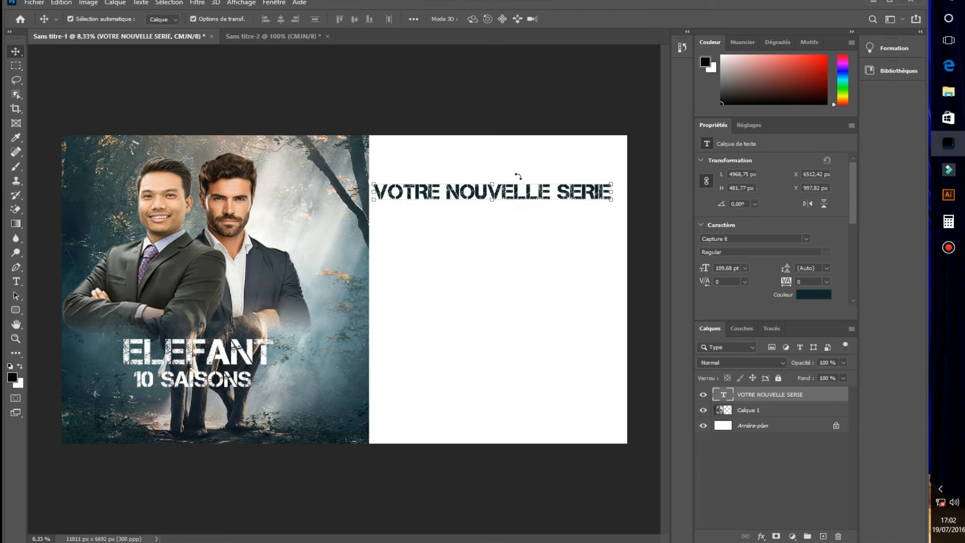
pyautogui.moveTo(523, 197); pyautogui.dragTo(530, 183)
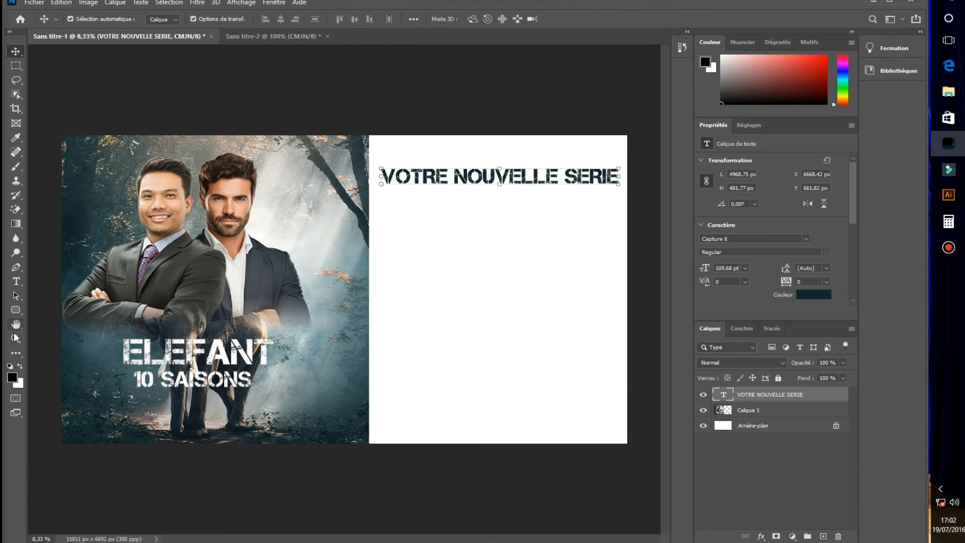
# Change the font of the whole VOTRE NOUVELLE SERIE text to Franklin Gothic Demi Cond.
pyautogui.click(17, 281)
pyautogui.click(416, 182)
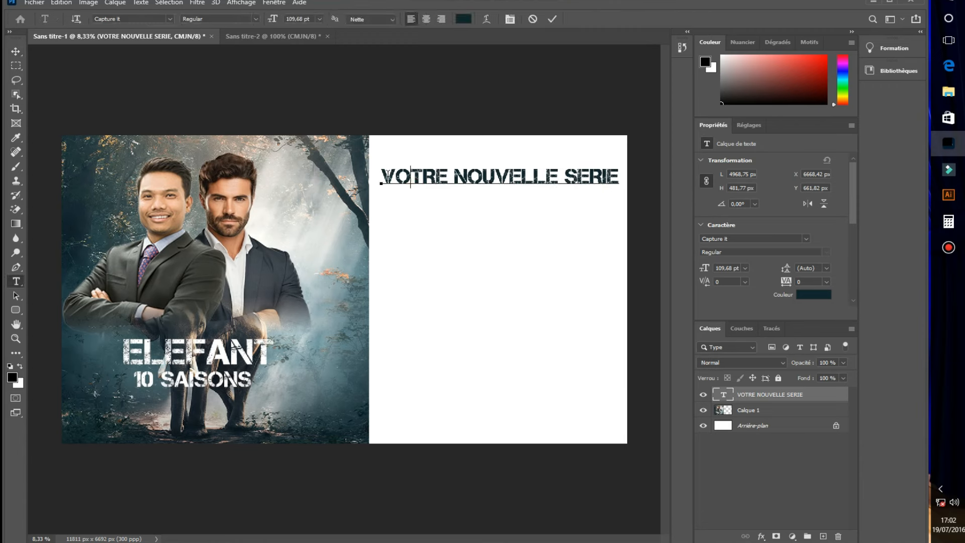
pyautogui.moveTo(401, 177); pyautogui.dragTo(380, 177)
pyautogui.hotkey('ctrl', 'a')
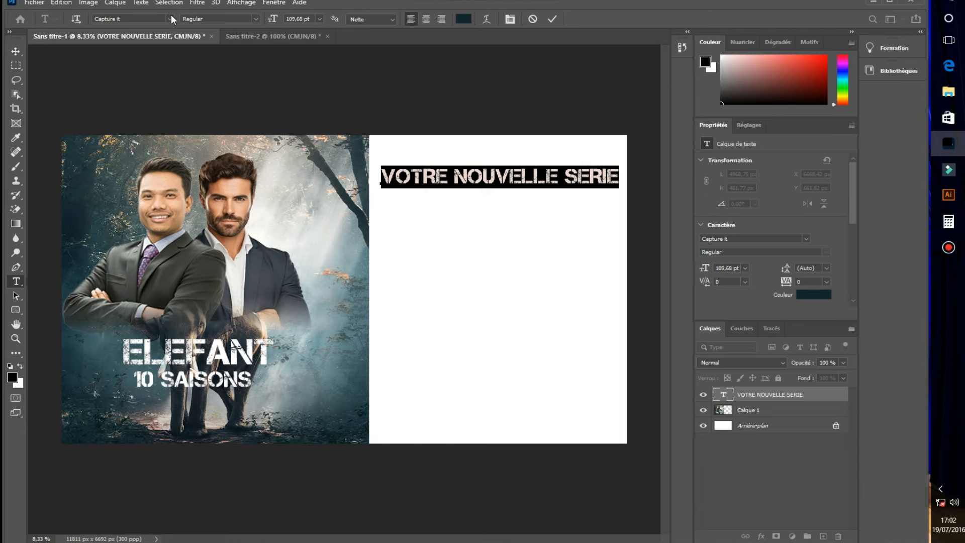
pyautogui.click(170, 18)
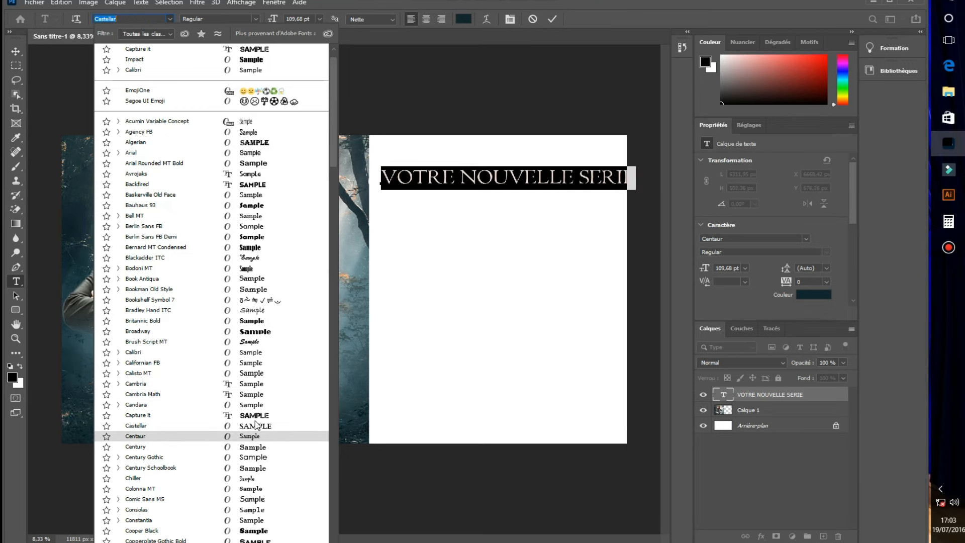
pyautogui.press('Up')
pyautogui.scroll(-4, 257, 425)
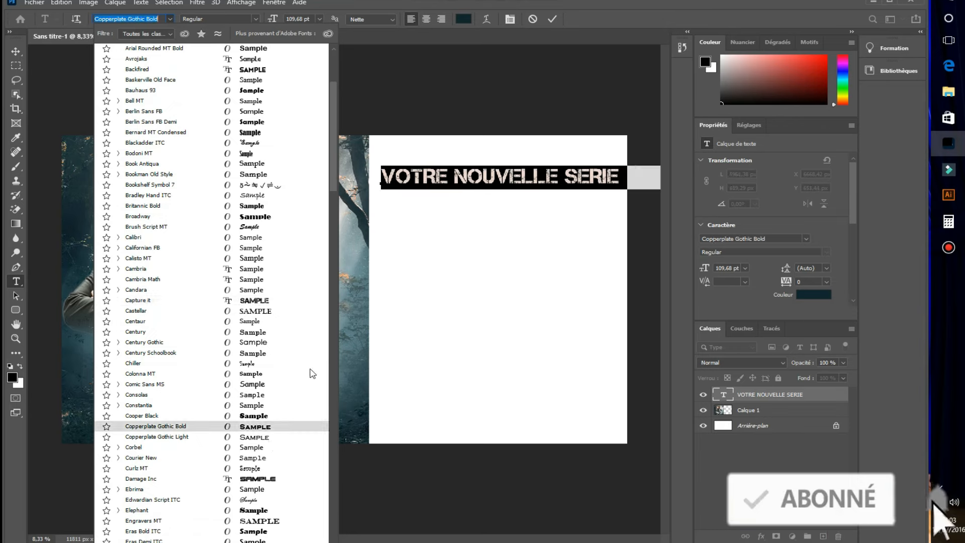
pyautogui.scroll(-9, 334, 228)
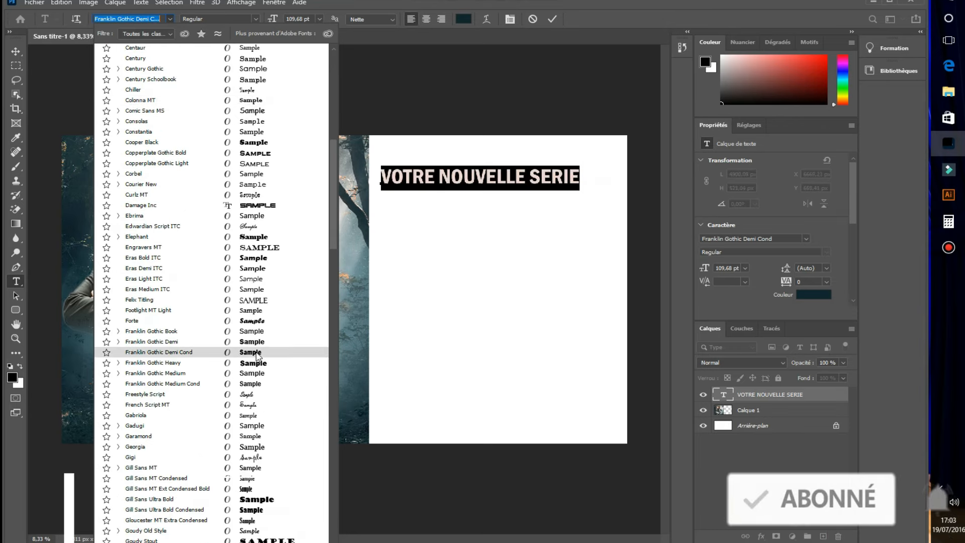
pyautogui.click(272, 352)
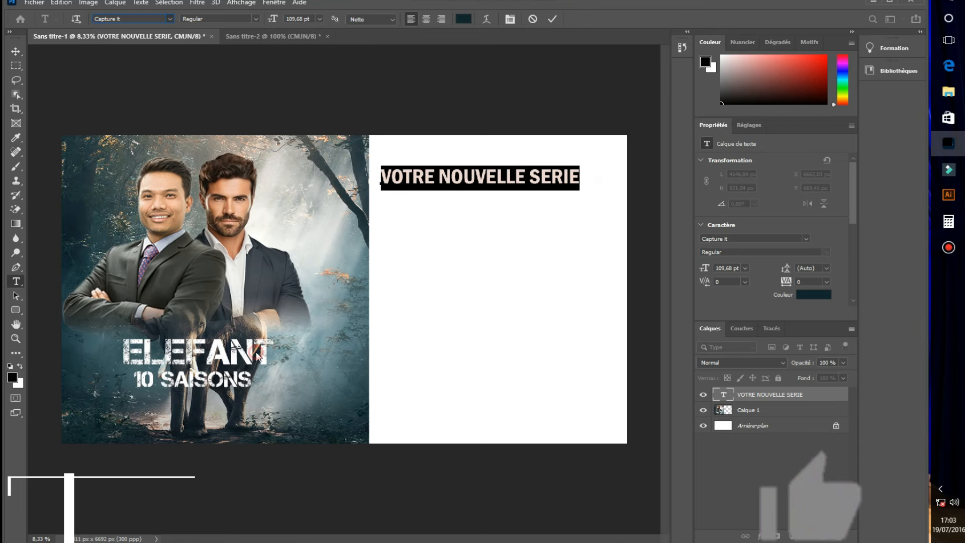
pyautogui.click(14, 49)
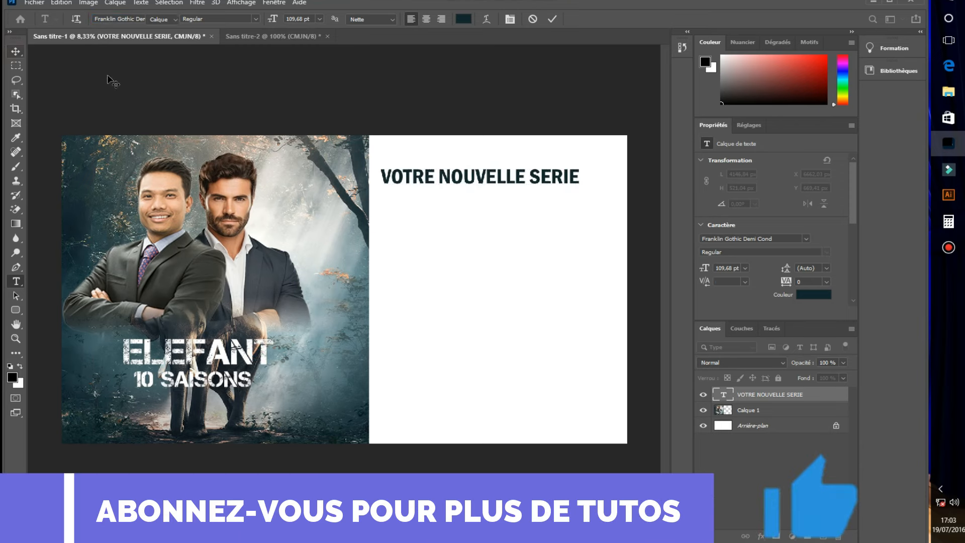
# Stretch the VOTRE NOUVELLE SERIE text to about 4654 px wide and 828 px high near the white area's upper edge.
pyautogui.moveTo(581, 170); pyautogui.dragTo(622, 169)
pyautogui.moveTo(376, 171); pyautogui.dragTo(371, 170)
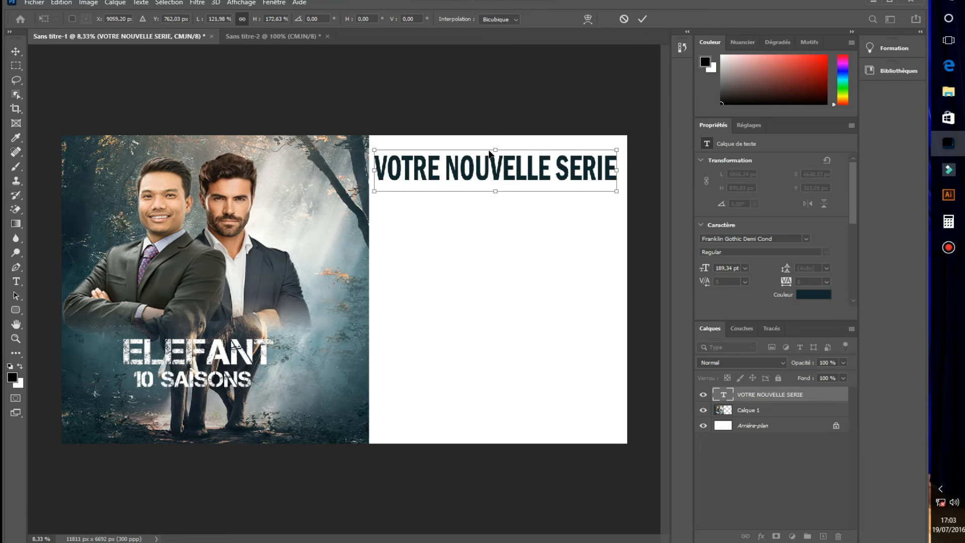
pyautogui.moveTo(497, 159); pyautogui.dragTo(497, 152)
pyautogui.click(643, 18)
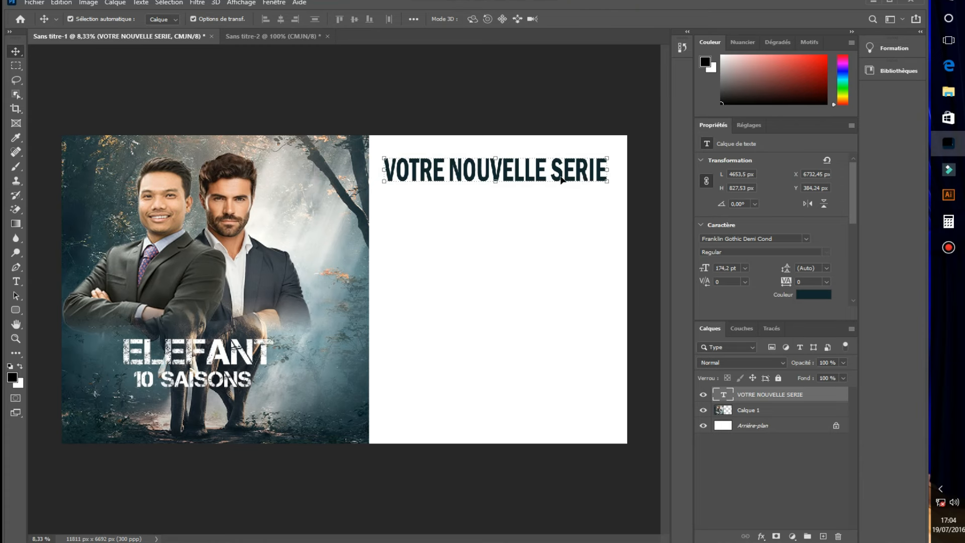
# Remove the word SERIE from the headline and widen VOTRE NOUVELLE to about 141%, keeping its height.
pyautogui.click(16, 281)
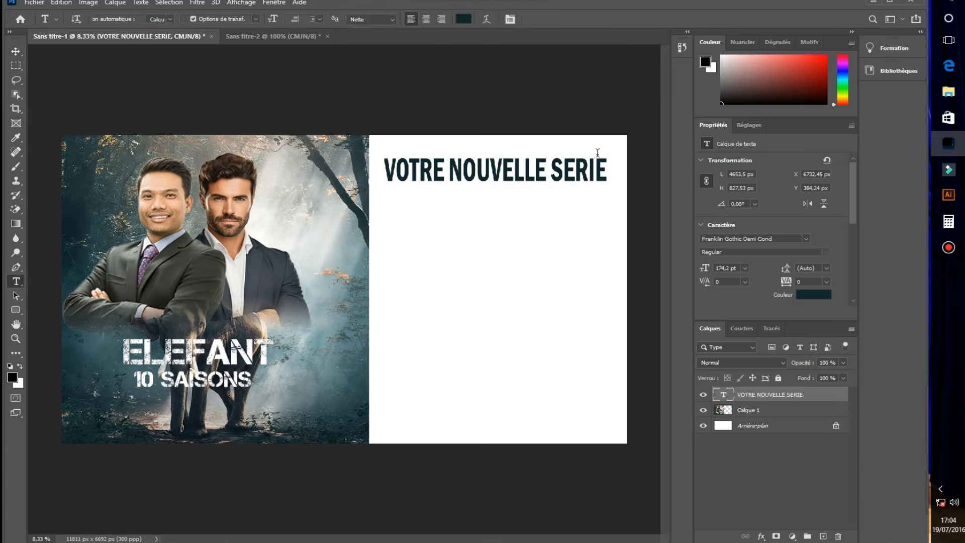
pyautogui.moveTo(555, 175); pyautogui.dragTo(652, 191)
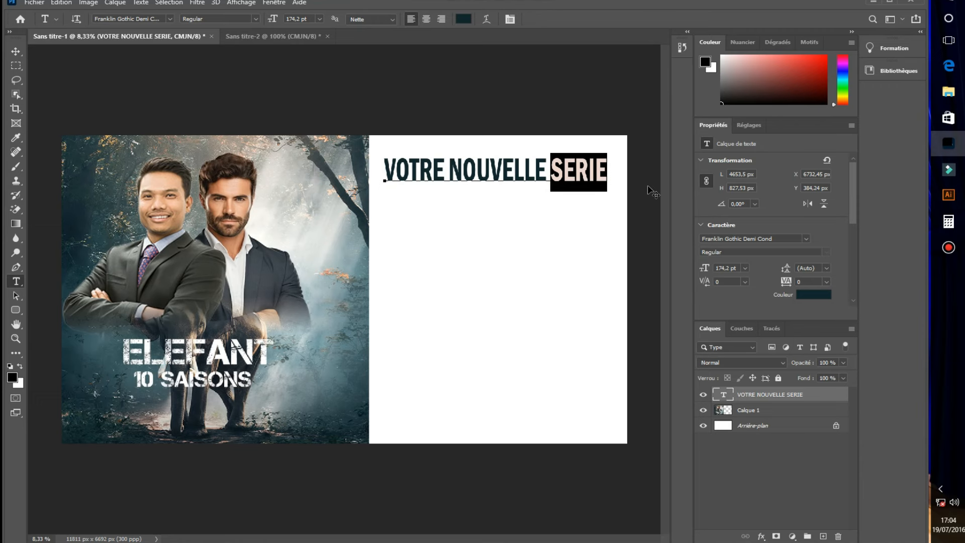
pyautogui.press('BackSpace')
pyautogui.click(21, 50)
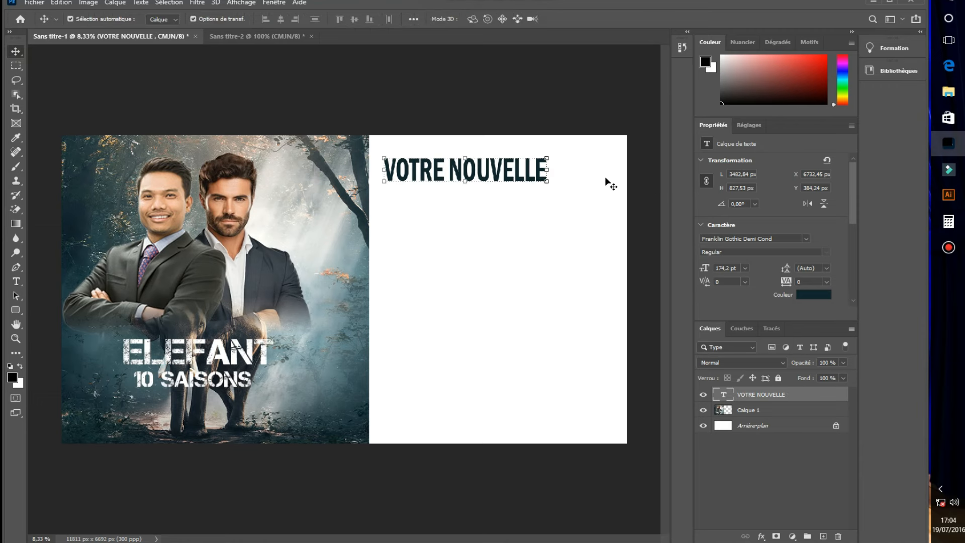
pyautogui.hotkey('ctrl', 't')
pyautogui.moveTo(553, 171); pyautogui.dragTo(619, 176)
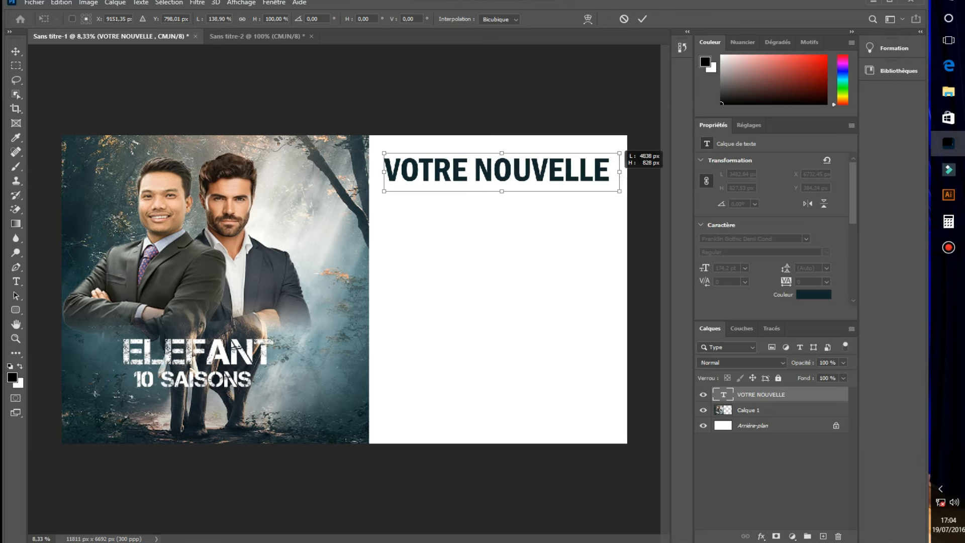
pyautogui.click(644, 19)
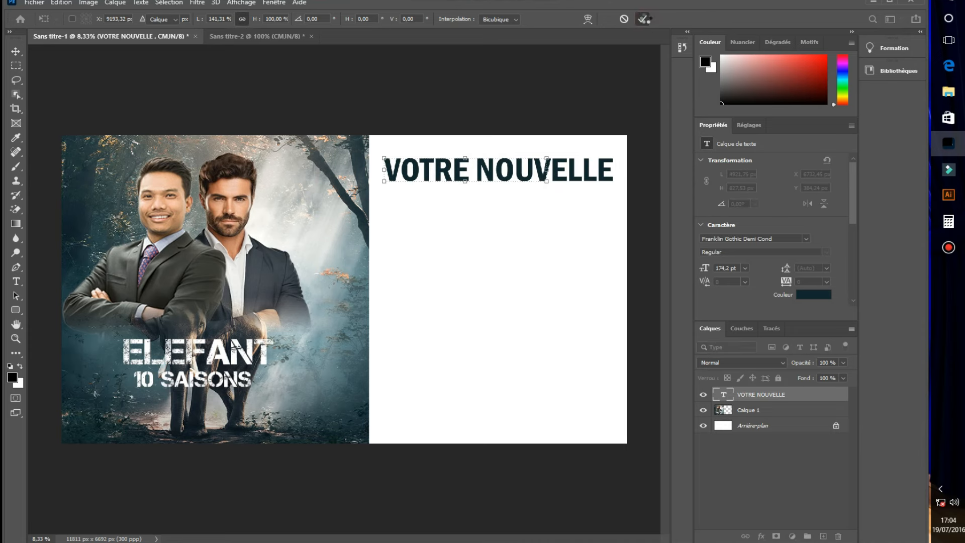
# Add a separate SERIE text enlarged to about 454 pt and place it just below VOTRE NOUVELLE.
pyautogui.click(17, 283)
pyautogui.click(472, 230)
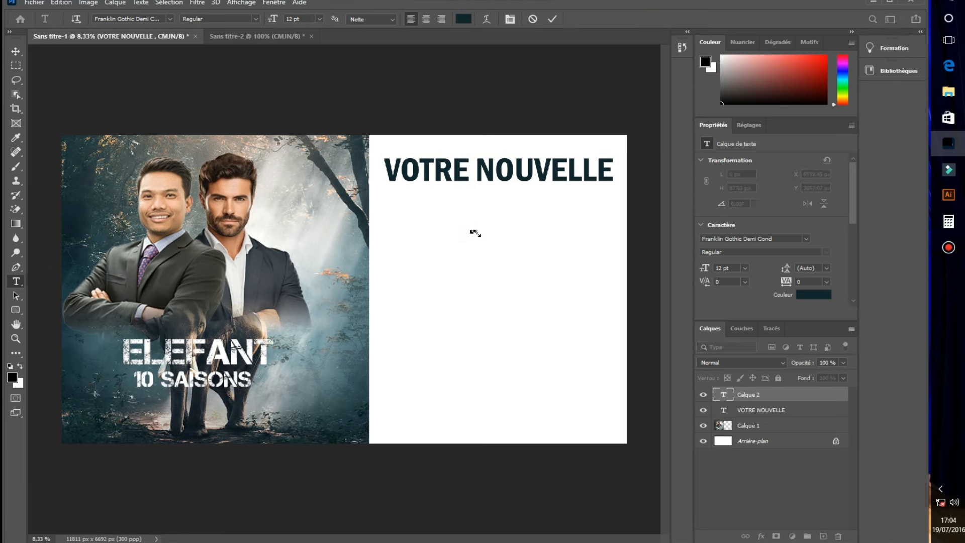
pyautogui.moveTo(475, 232); pyautogui.dragTo(621, 309)
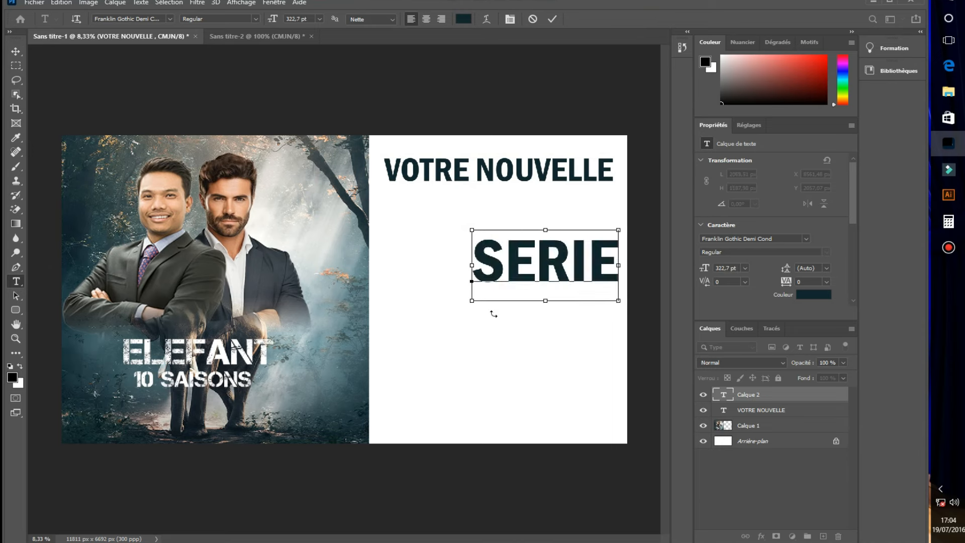
pyautogui.moveTo(473, 301); pyautogui.dragTo(360, 337)
pyautogui.click(552, 18)
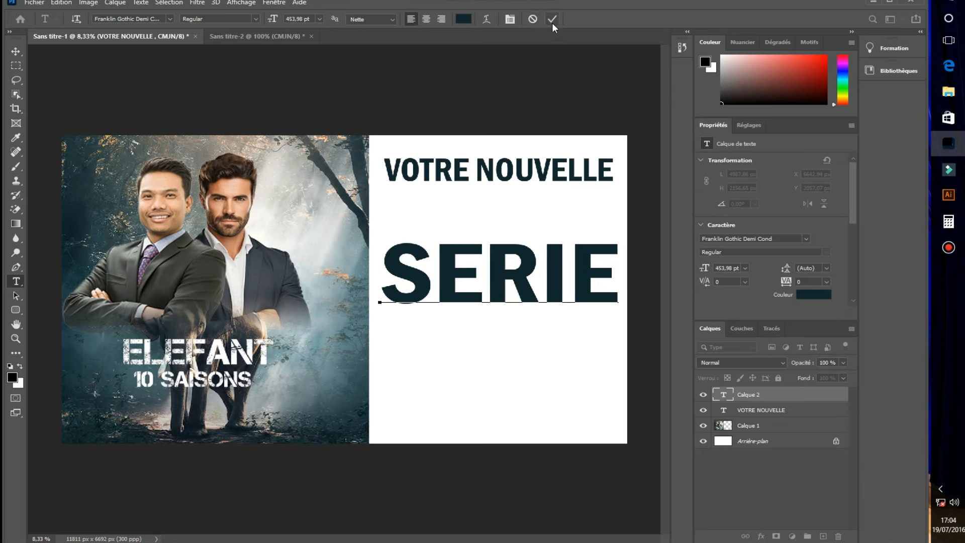
pyautogui.click(19, 52)
pyautogui.moveTo(521, 291); pyautogui.dragTo(518, 254)
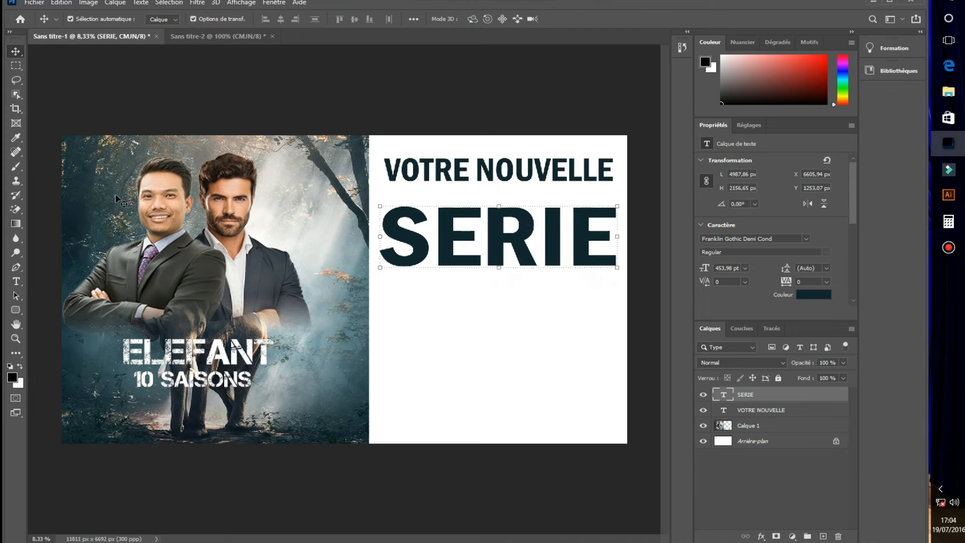
# Recolor the SERIE text dark red #940000.
pyautogui.click(16, 281)
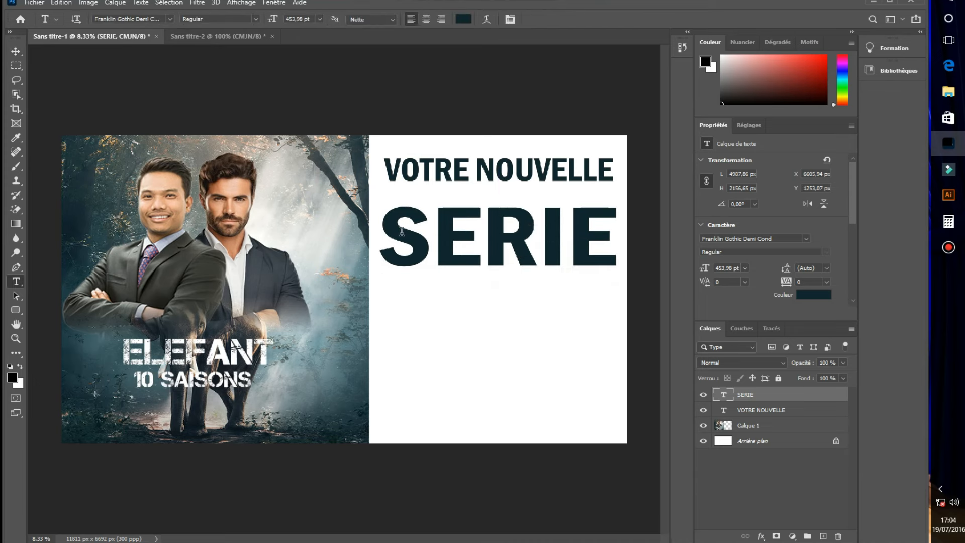
pyautogui.moveTo(428, 235); pyautogui.dragTo(614, 220)
pyautogui.click(464, 19)
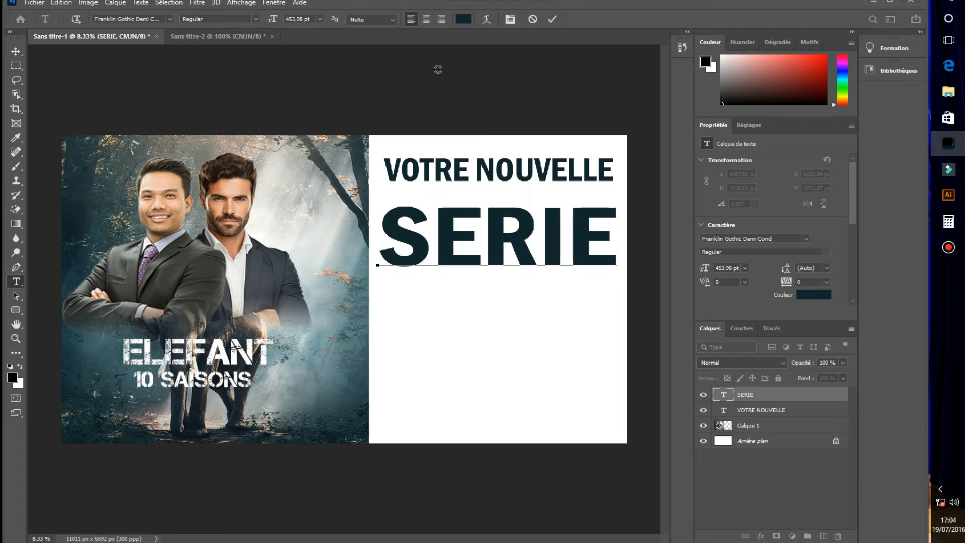
pyautogui.moveTo(701, 199); pyautogui.dragTo(704, 155)
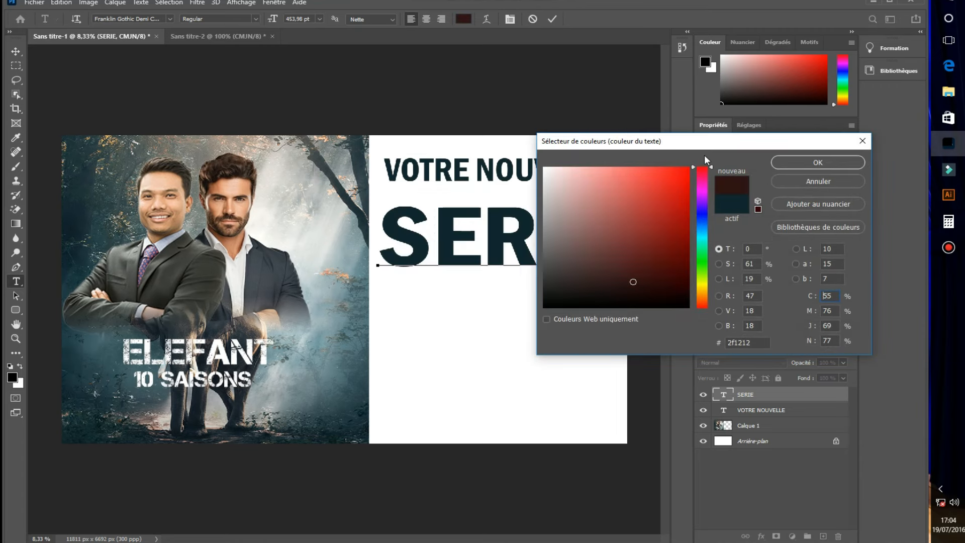
pyautogui.click(686, 253)
pyautogui.click(685, 253)
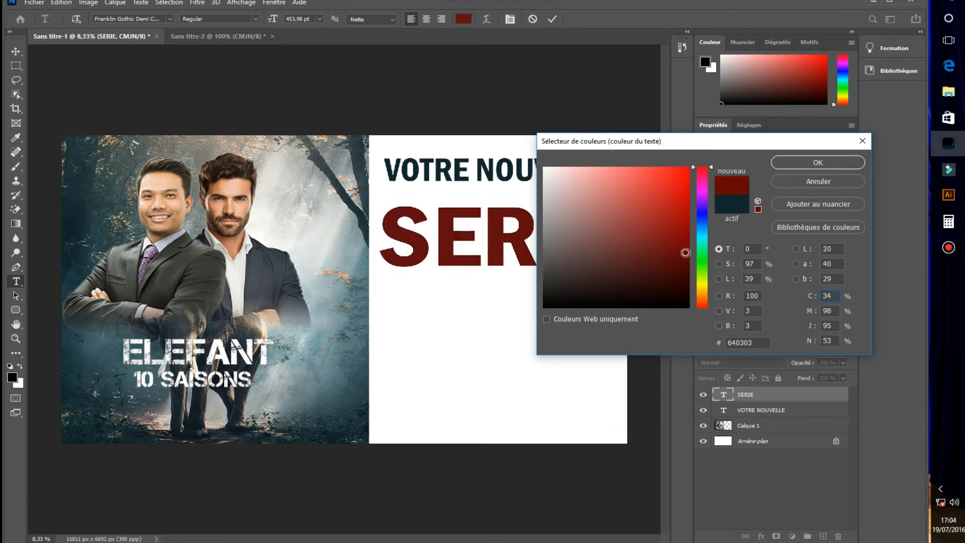
pyautogui.moveTo(687, 251); pyautogui.dragTo(693, 226)
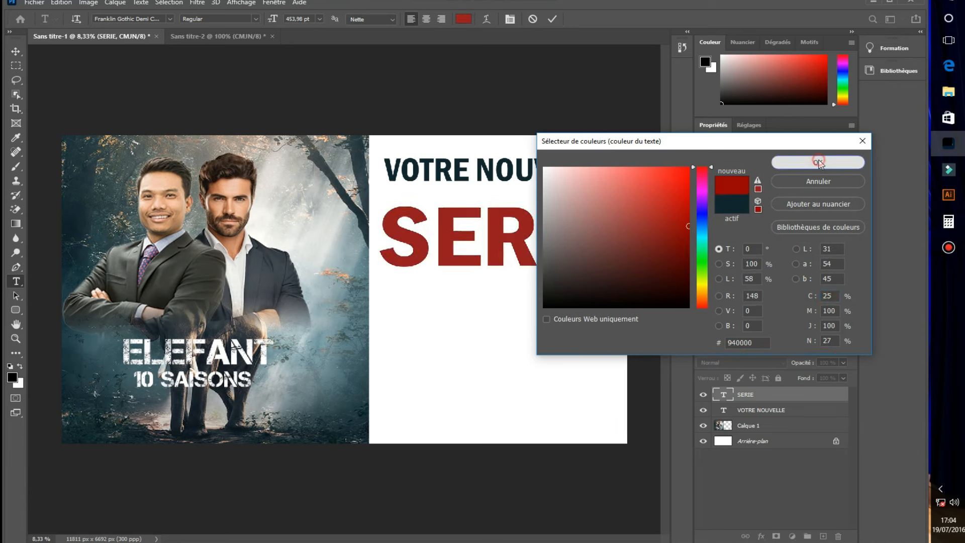
pyautogui.click(815, 162)
pyautogui.click(552, 19)
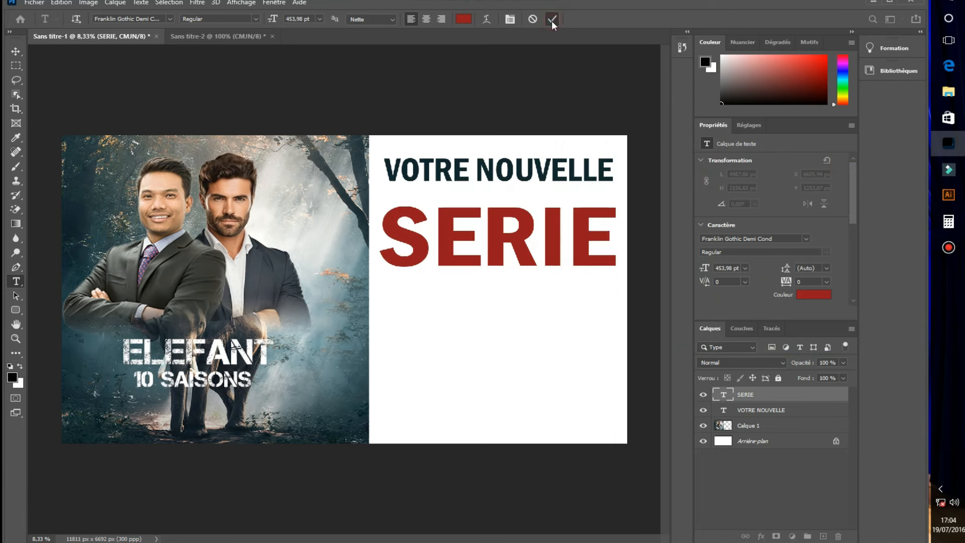
# Duplicate VOTRE NOUVELLE below SERIE and turn the copy into a DISPONIBLE text roughly centred under SERIE.
pyautogui.click(15, 48)
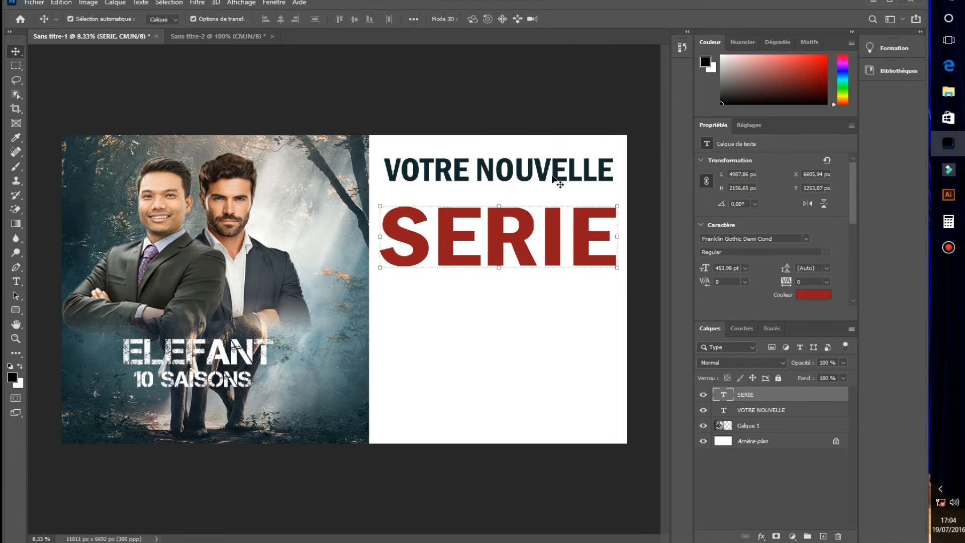
pyautogui.moveTo(553, 178); pyautogui.dragTo(547, 311)
pyautogui.click(10, 278)
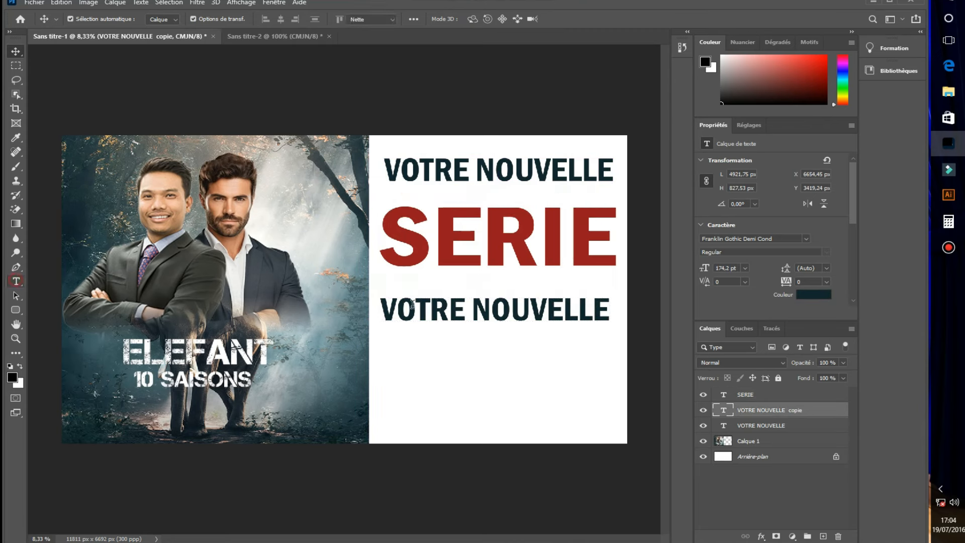
pyautogui.moveTo(381, 308); pyautogui.dragTo(664, 341)
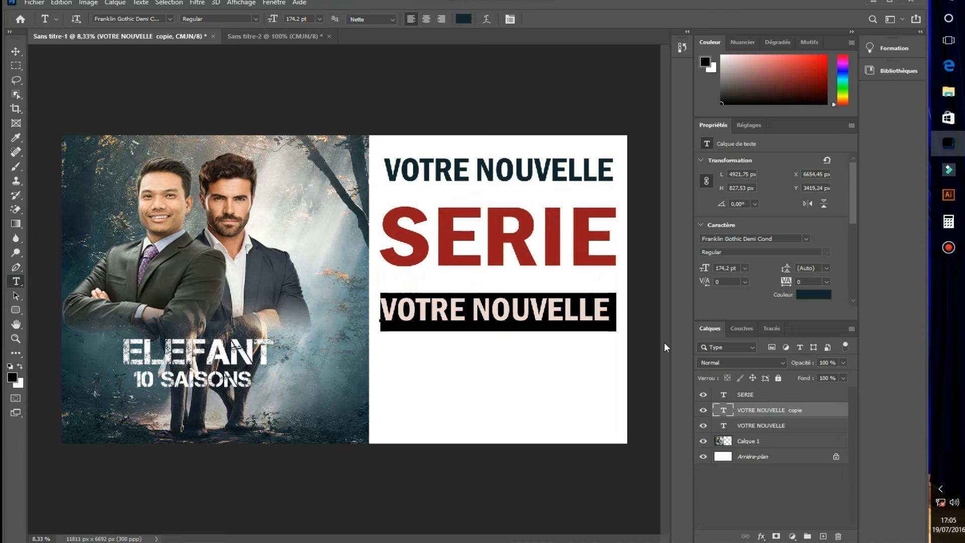
pyautogui.write('DI')
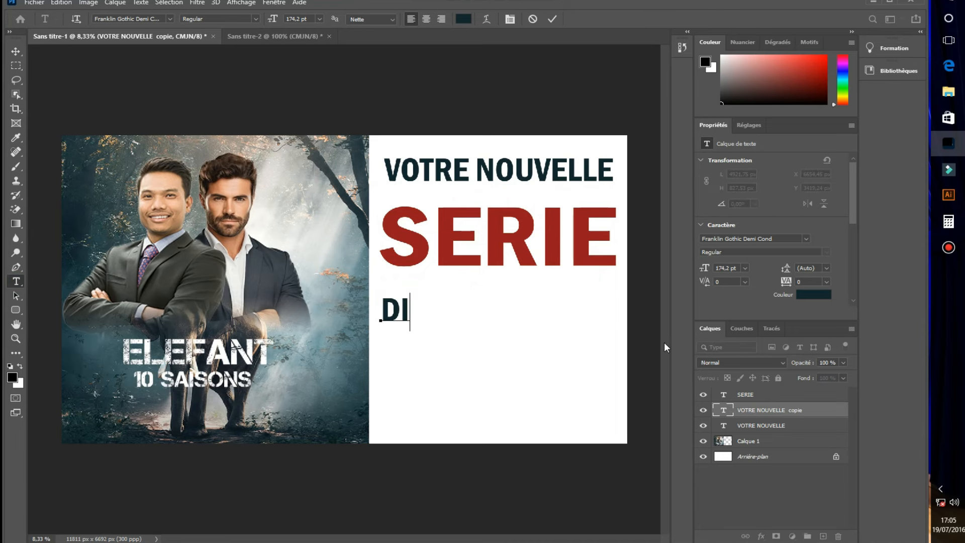
pyautogui.write('SPON')
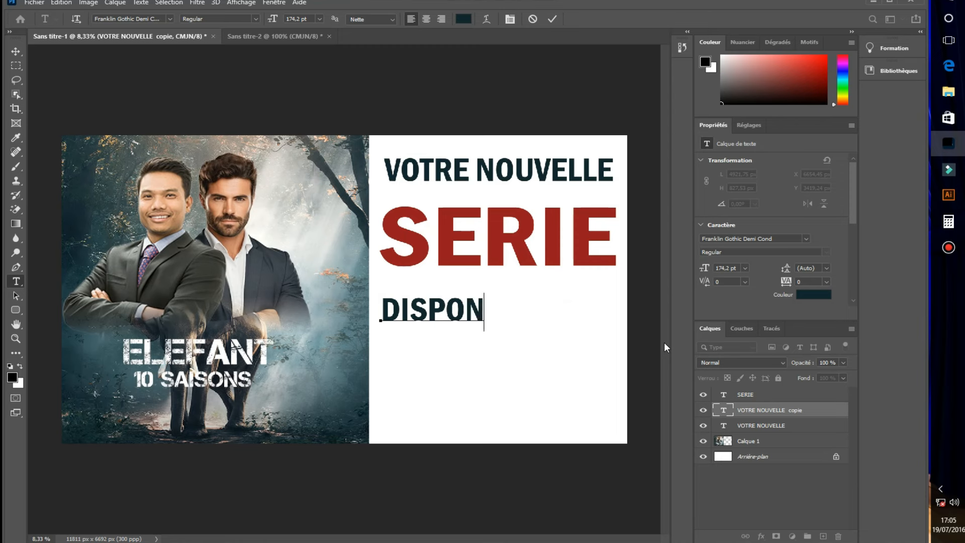
pyautogui.write('IBLE')
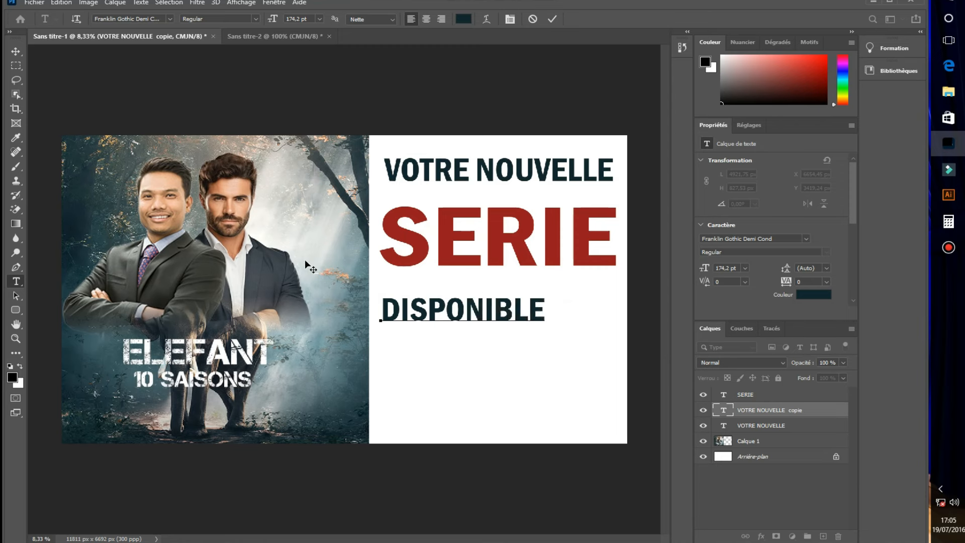
pyautogui.click(15, 52)
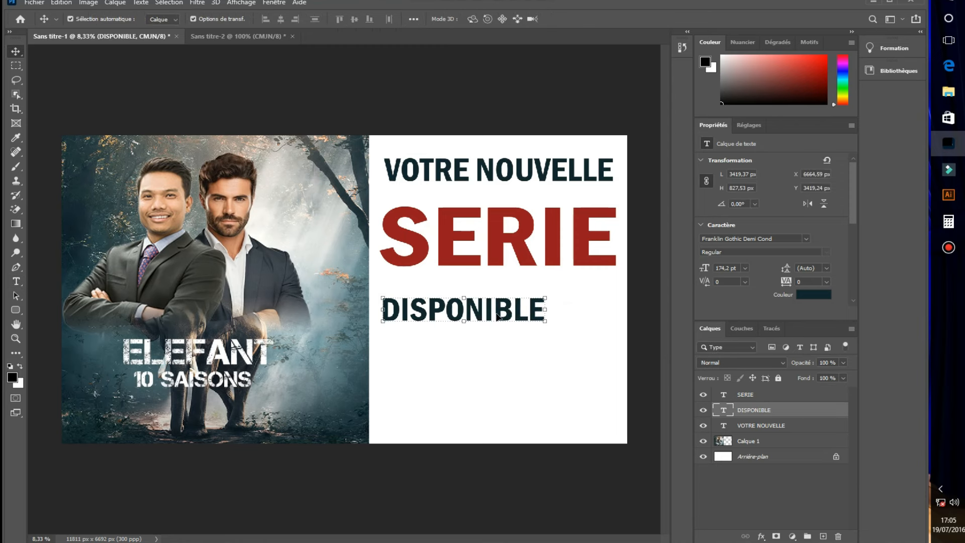
pyautogui.moveTo(507, 316); pyautogui.dragTo(534, 316)
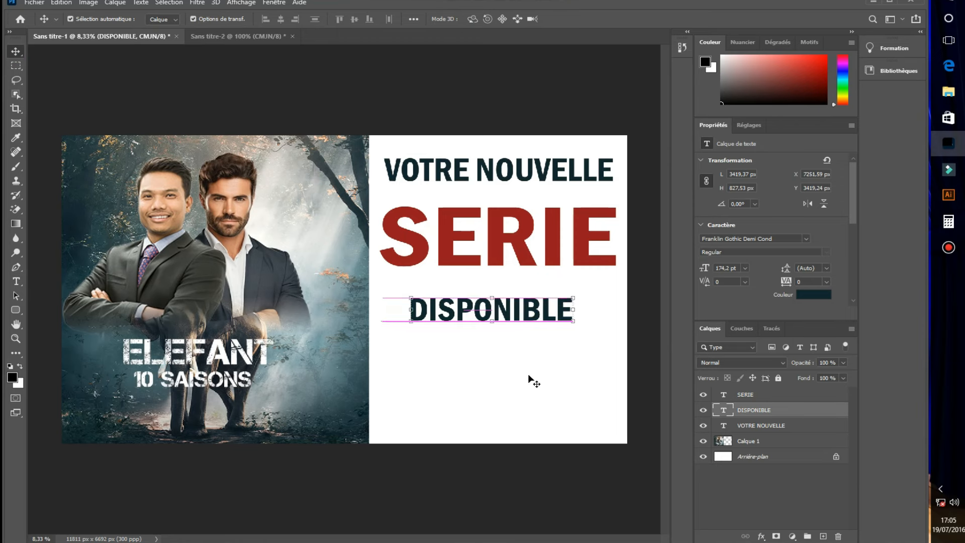
# Shift the VOTRE NOUVELLE, SERIE and DISPONIBLE texts down together by about 432 px, then deselect them.
pyautogui.keyDown('shift'); pyautogui.click(495, 221); pyautogui.keyUp('shift')
pyautogui.keyDown('shift'); pyautogui.click(503, 173); pyautogui.keyUp('shift')
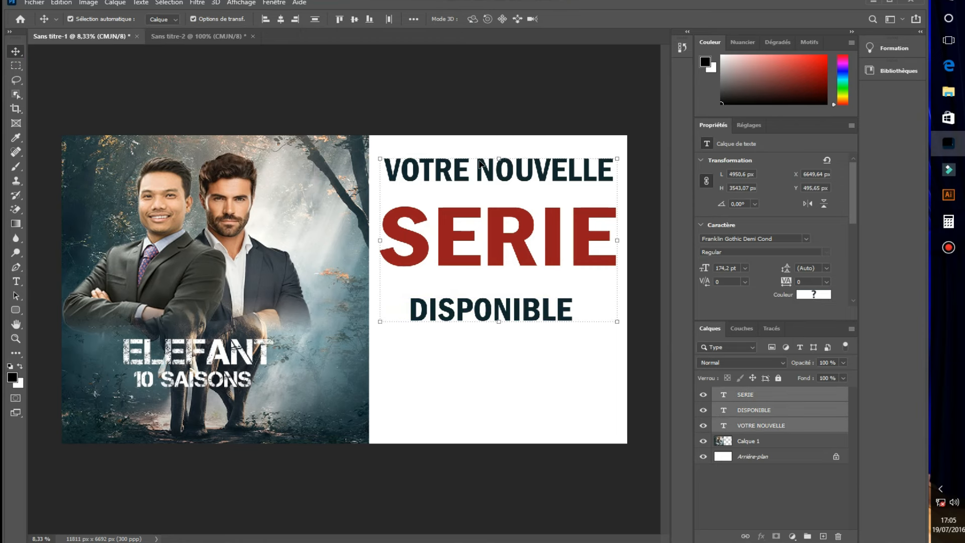
pyautogui.hotkey('shift', 'Down')
pyautogui.hotkey('shift', 'Down')
pyautogui.hotkey('shift', 'Down')
pyautogui.hotkey('shift', 'Down')
pyautogui.hotkey('shift', 'Down')
pyautogui.hotkey('shift', 'Down')
pyautogui.hotkey('shift', 'Down')
pyautogui.hotkey('shift', 'Down')
pyautogui.hotkey('shift', 'Down')
pyautogui.hotkey('shift', 'Down')
pyautogui.hotkey('shift', 'Down')
pyautogui.hotkey('shift', 'Down')
pyautogui.hotkey('shift', 'Down')
pyautogui.hotkey('shift', 'Down')
pyautogui.hotkey('shift', 'Down')
pyautogui.hotkey('shift', 'Down')
pyautogui.hotkey('shift', 'Down')
pyautogui.hotkey('shift', 'Down')
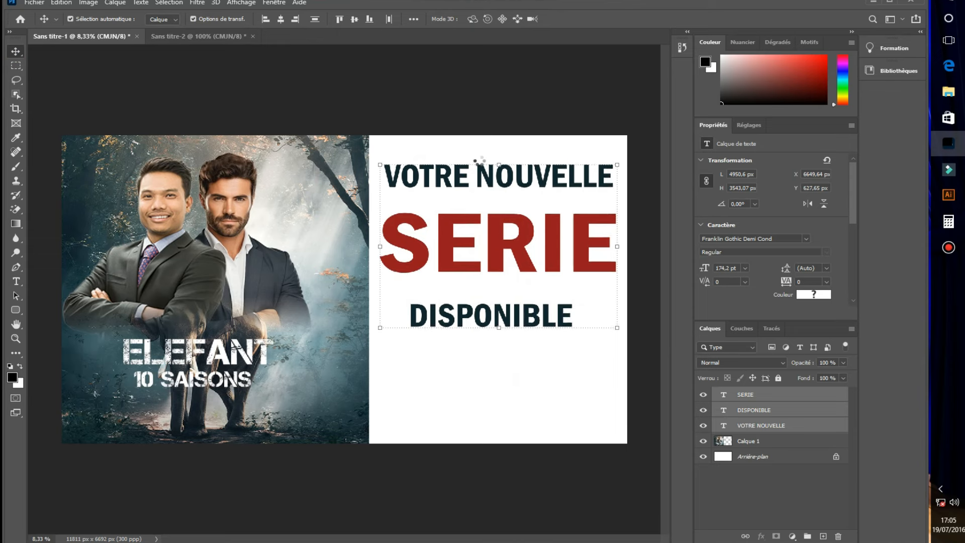
pyautogui.hotkey('shift', 'Down')
pyautogui.hotkey('shift', 'Down')
pyautogui.hotkey('shift', 'Down')
pyautogui.hotkey('shift', 'Down')
pyautogui.hotkey('shift', 'Down')
pyautogui.hotkey('shift', 'Down')
pyautogui.hotkey('shift', 'Down')
pyautogui.hotkey('shift', 'Down')
pyautogui.hotkey('shift', 'Down')
pyautogui.hotkey('shift', 'Down')
pyautogui.hotkey('shift', 'Down')
pyautogui.hotkey('shift', 'Down')
pyautogui.hotkey('shift', 'Down')
pyautogui.hotkey('shift', 'Down')
pyautogui.hotkey('shift', 'Down')
pyautogui.hotkey('shift', 'Down')
pyautogui.hotkey('shift', 'Down')
pyautogui.hotkey('shift', 'Down')
pyautogui.hotkey('shift', 'Down')
pyautogui.hotkey('shift', 'Down')
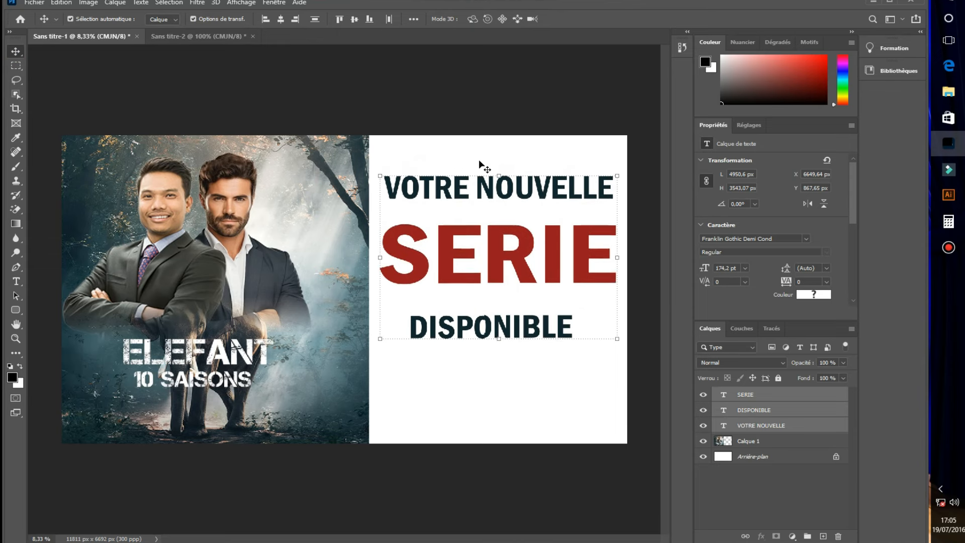
pyautogui.press('Down')
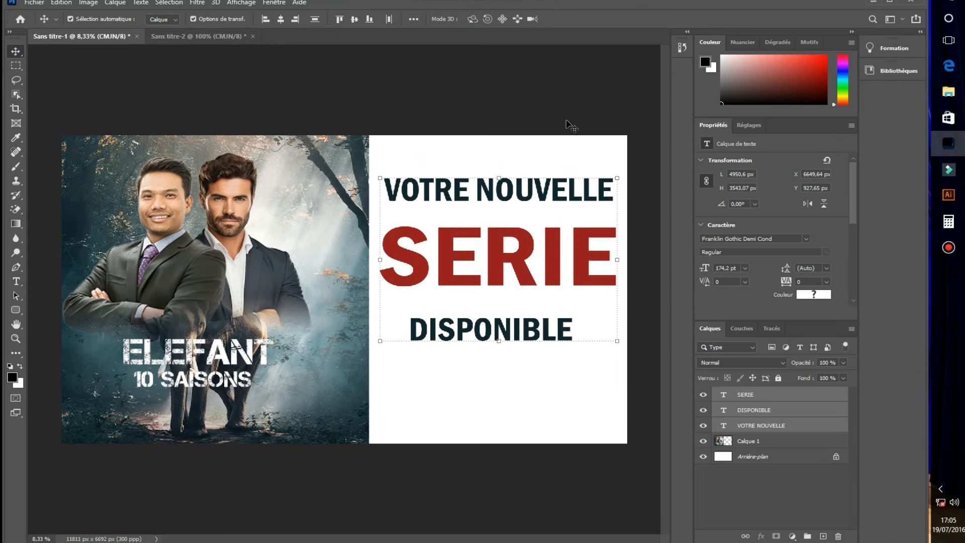
pyautogui.click(359, 72)
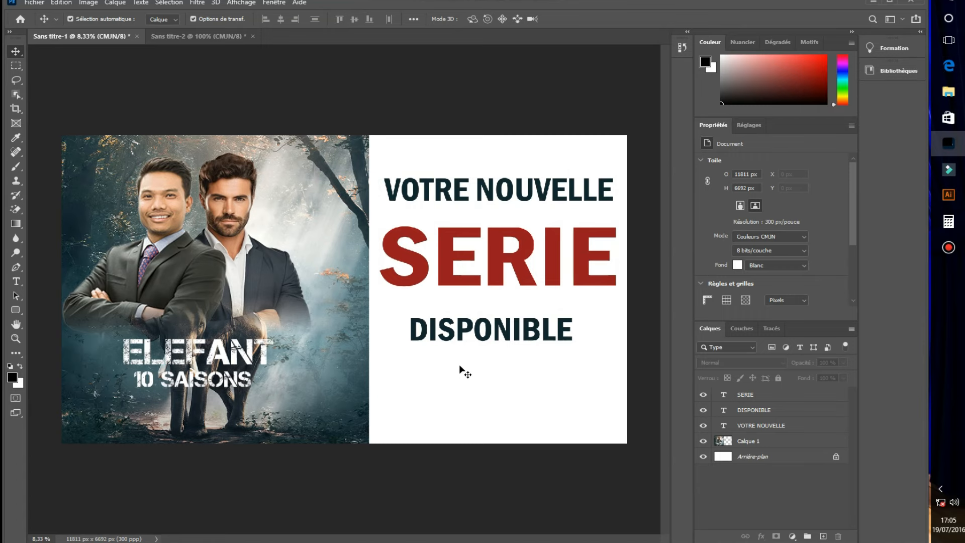
# Place the YouTube logo "téléchargement (1)" from the LOGO folder on DD TUTO (D:) below DISPONIBLE, near the white area's left edge.
pyautogui.click(948, 91)
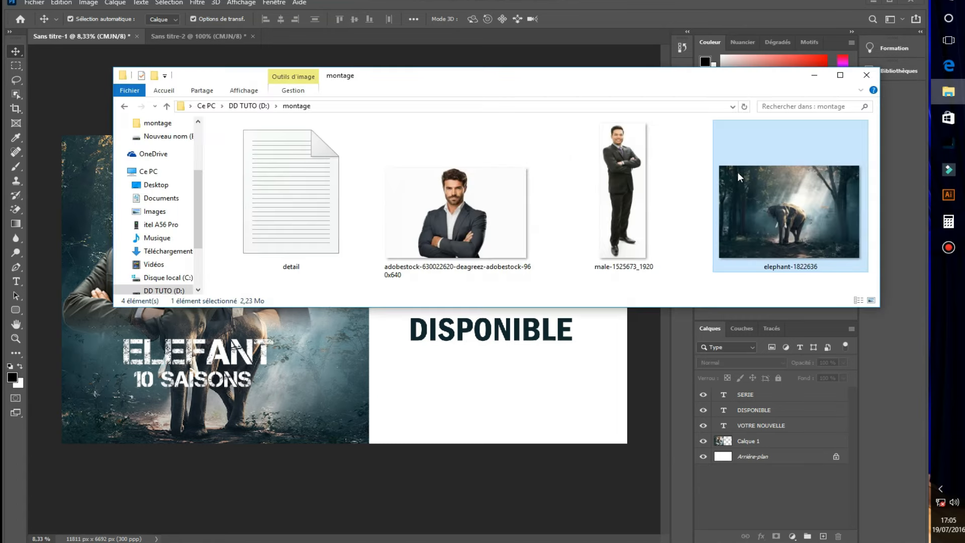
pyautogui.scroll(-3, 169, 222)
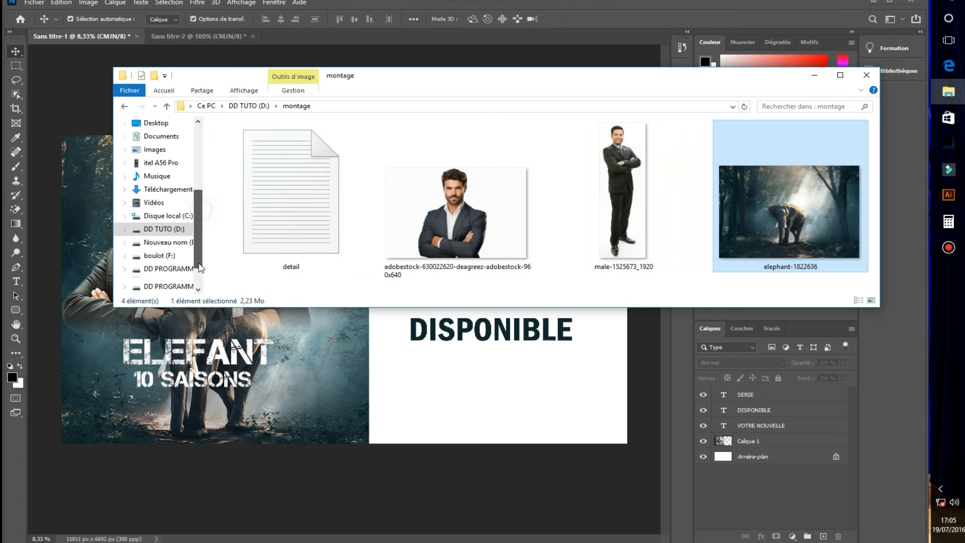
pyautogui.click(166, 203)
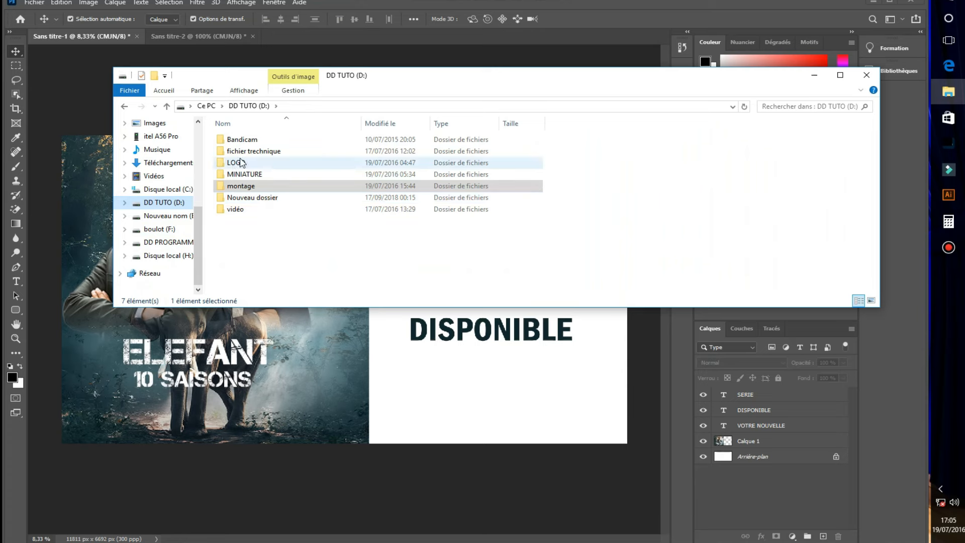
pyautogui.doubleClick(237, 163)
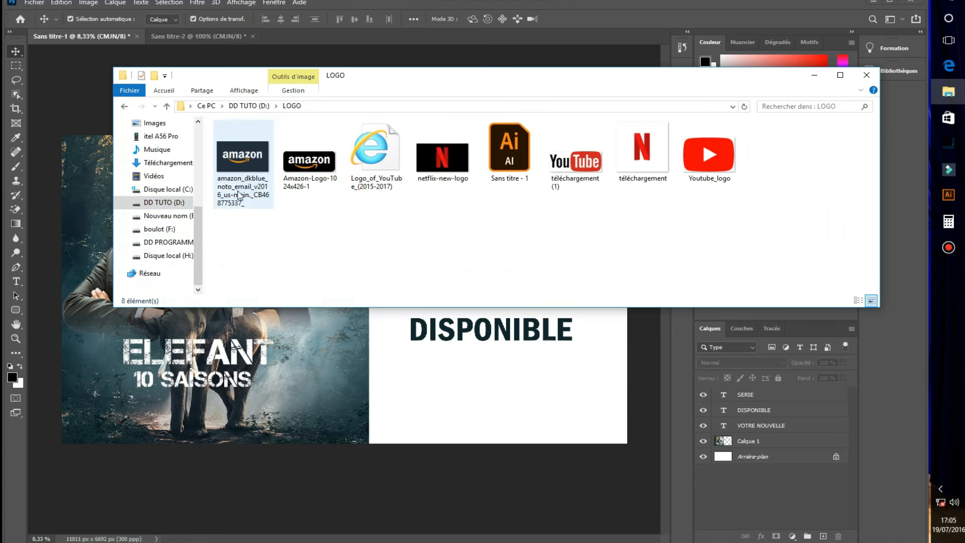
pyautogui.click(575, 158)
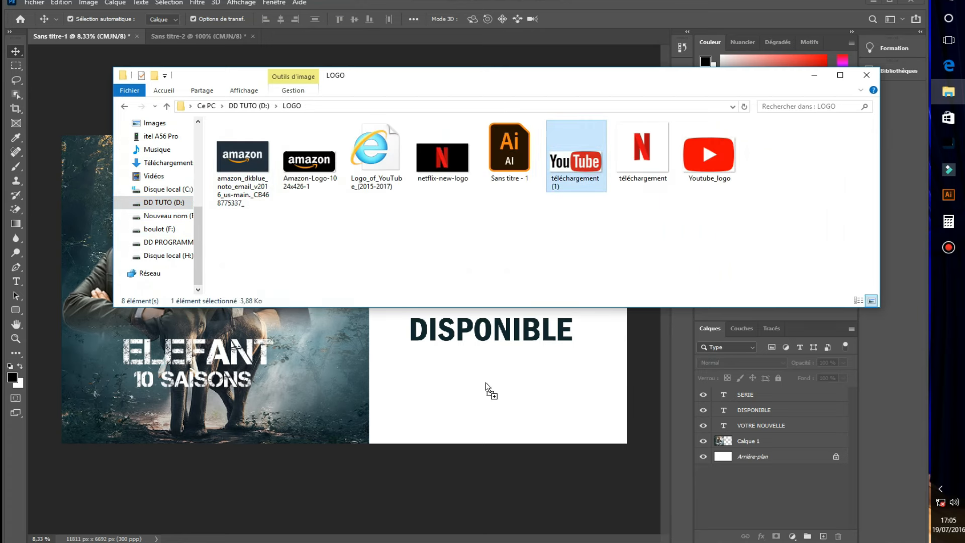
pyautogui.click(457, 393)
pyautogui.moveTo(370, 296); pyautogui.dragTo(444, 397)
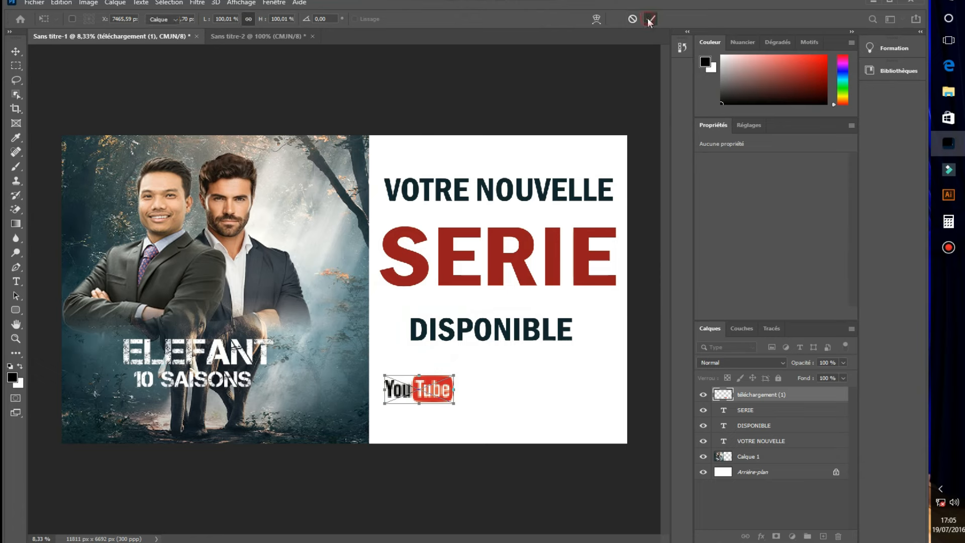
pyautogui.click(651, 19)
# Place the Amazon-Logo-1024x426-1 image from the LOGO folder to the right of the YouTube logo, scaled to 37%.
pyautogui.click(949, 91)
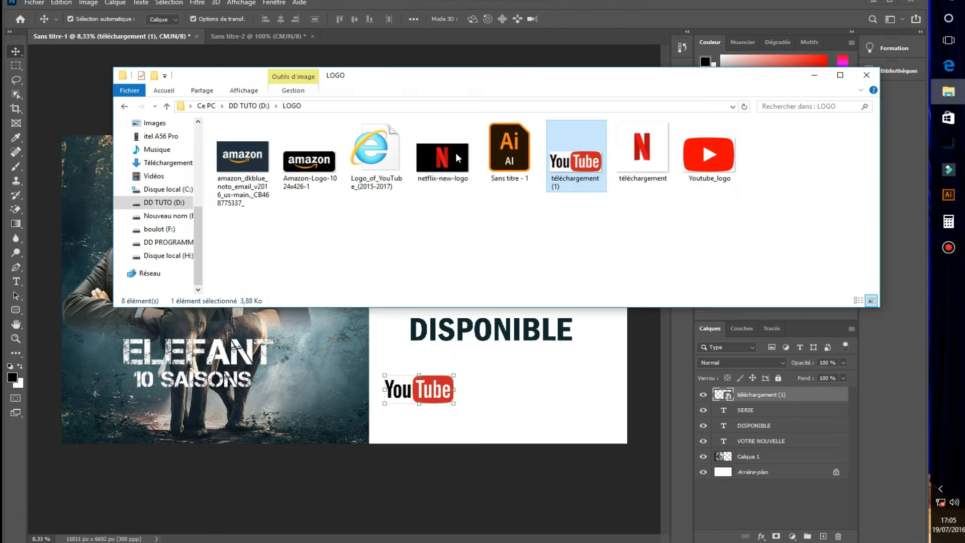
pyautogui.moveTo(309, 160); pyautogui.dragTo(547, 387)
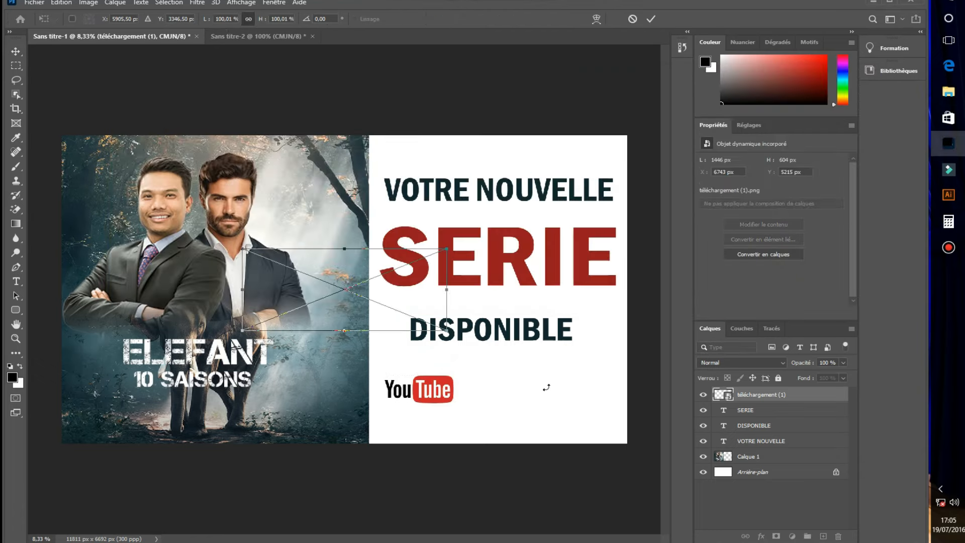
pyautogui.moveTo(390, 293); pyautogui.dragTo(571, 373)
pyautogui.moveTo(619, 320); pyautogui.dragTo(555, 377)
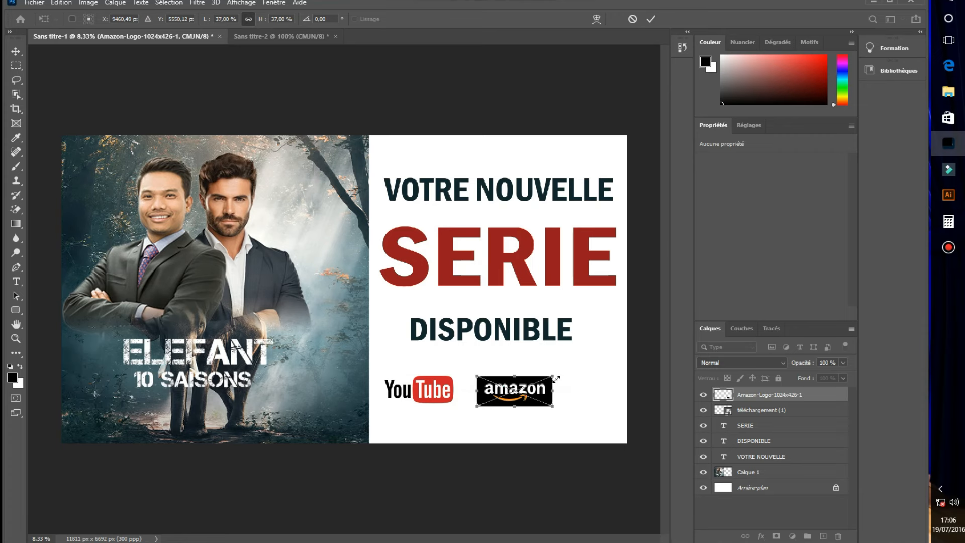
pyautogui.click(651, 18)
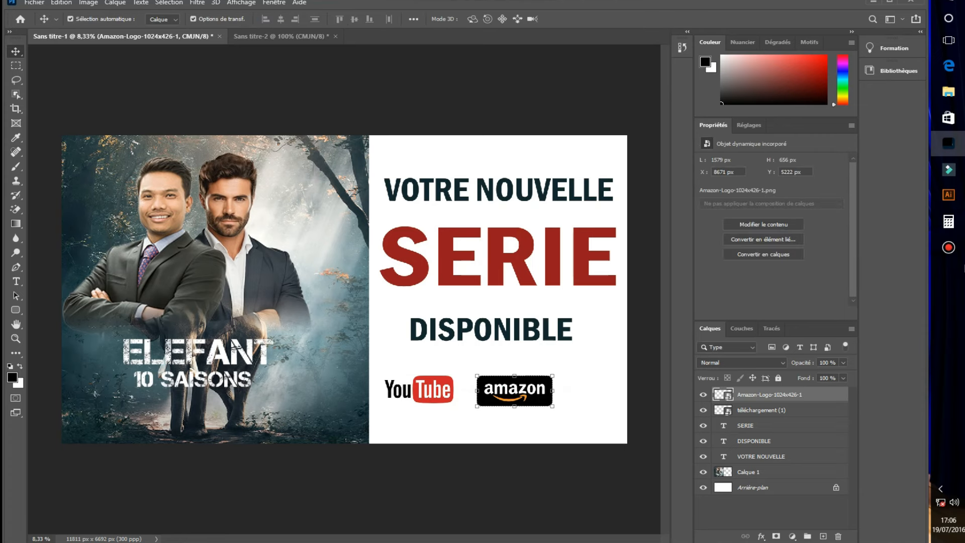